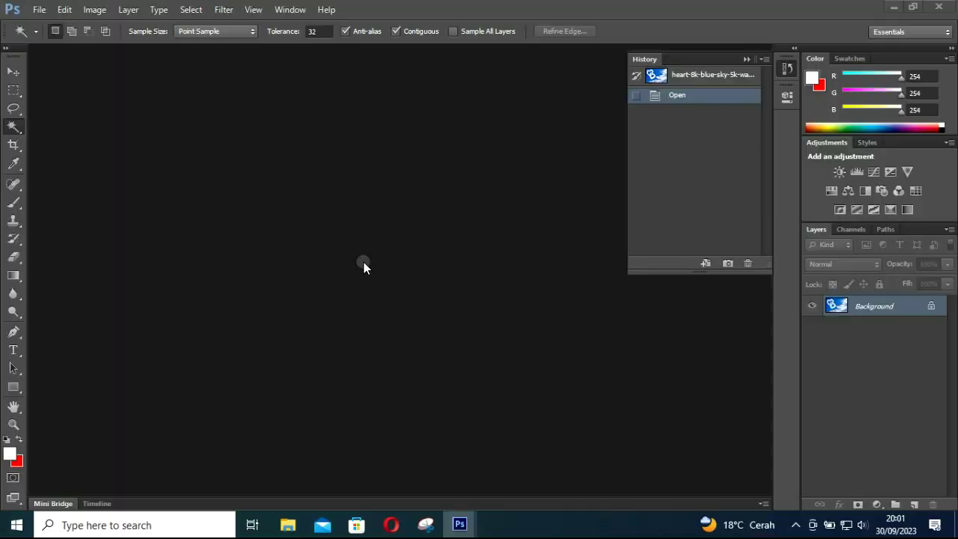
Step: Bring up the Open dialog from the empty workspace to browse the photo folder
{"action": "left_click", "coordinate": [364, 265]}
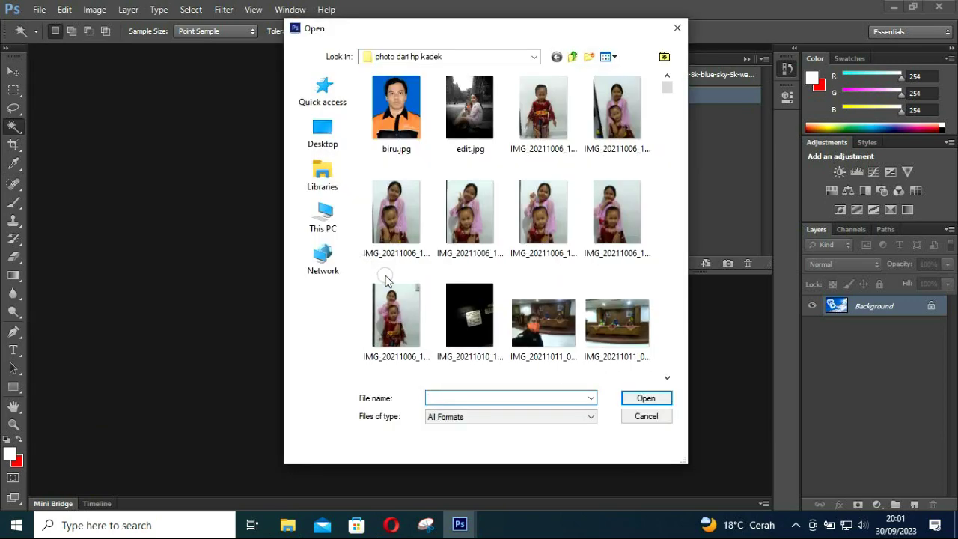
Step: Open the temple-gate photo IMG_20220304_100503.jpg from the photo folder
{"action": "left_click_drag", "start_coordinate": [668, 90], "coordinate": [678, 149]}
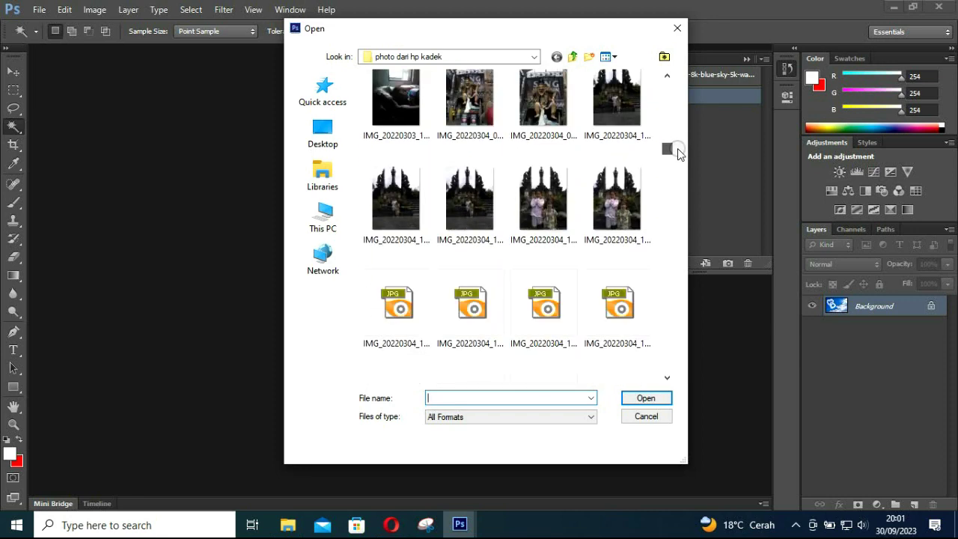
{"action": "left_click_drag", "start_coordinate": [678, 149], "coordinate": [678, 201]}
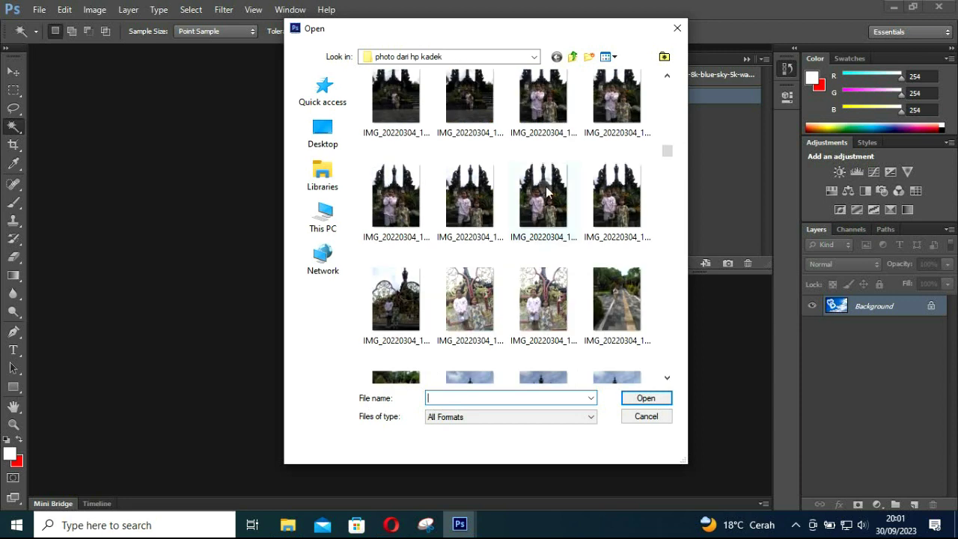
{"action": "left_click", "coordinate": [607, 181]}
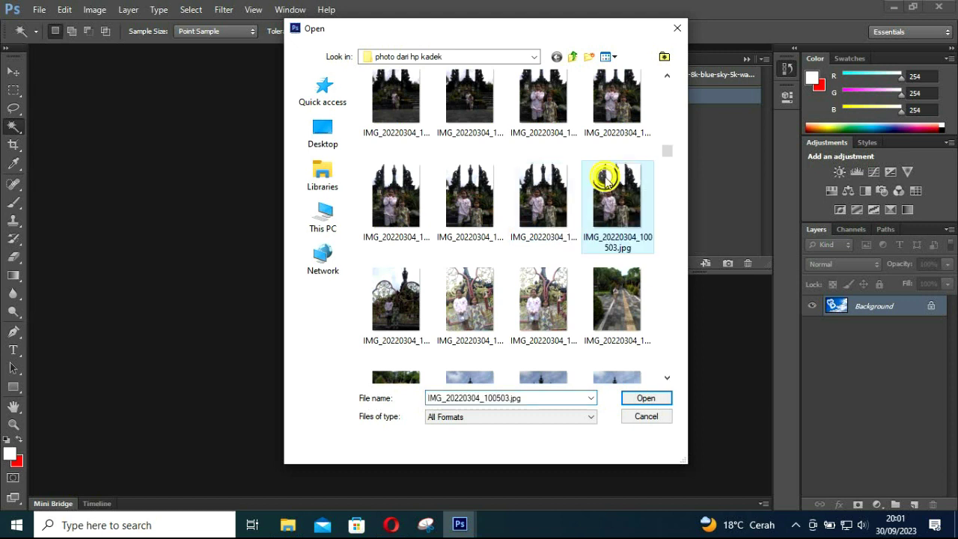
{"action": "left_click", "coordinate": [658, 398]}
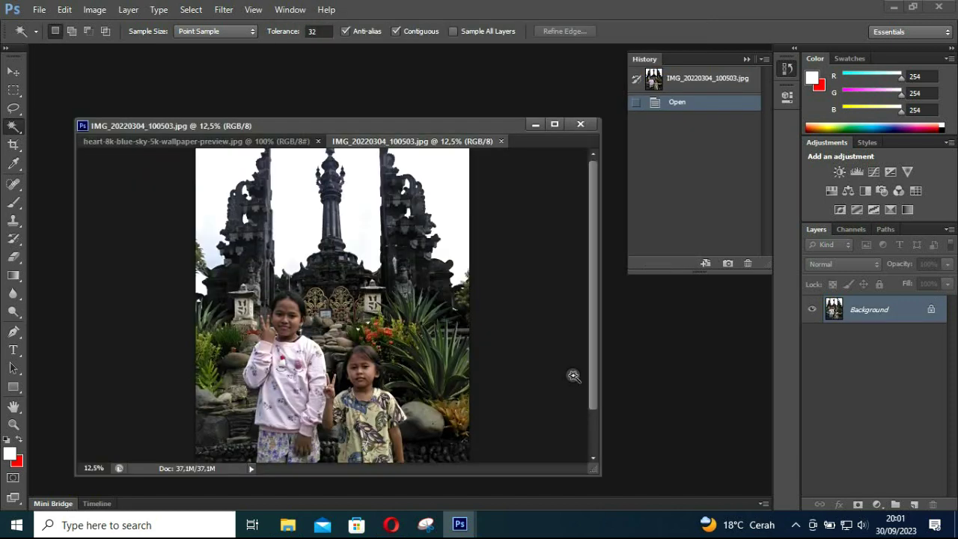
Step: Apply a 6-pixel Gaussian Blur and save it as Snapshot 1, the History Brush source
{"action": "scroll", "coordinate": [374, 358], "scroll_direction": "up", "scroll_amount": 2}
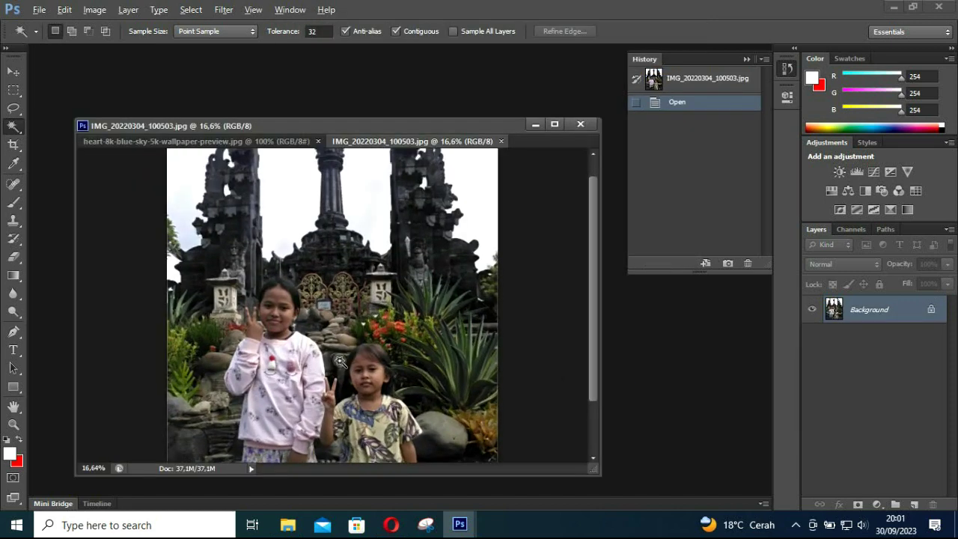
{"action": "scroll", "coordinate": [352, 337], "scroll_direction": "up", "scroll_amount": 2}
{"action": "scroll", "coordinate": [329, 315], "scroll_direction": "up", "scroll_amount": 2}
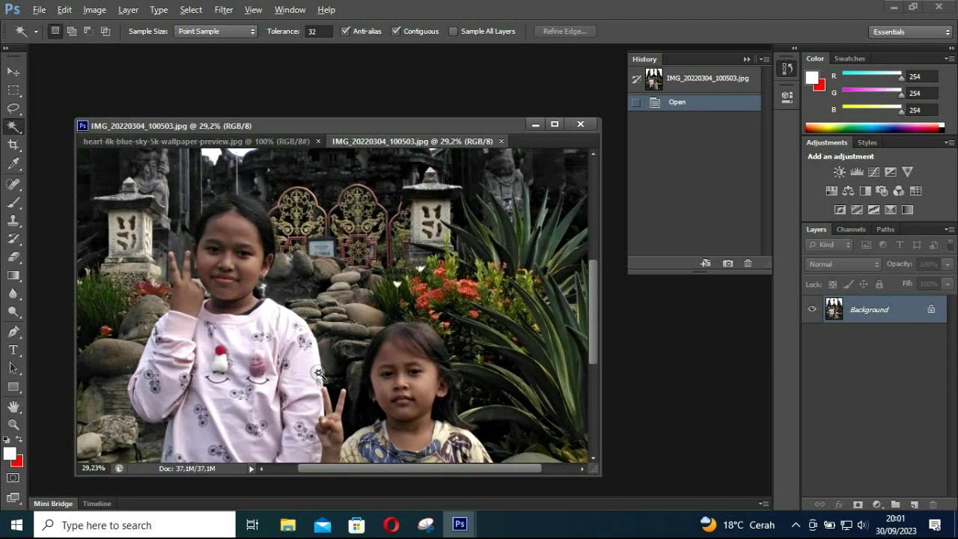
{"action": "left_click", "coordinate": [224, 9]}
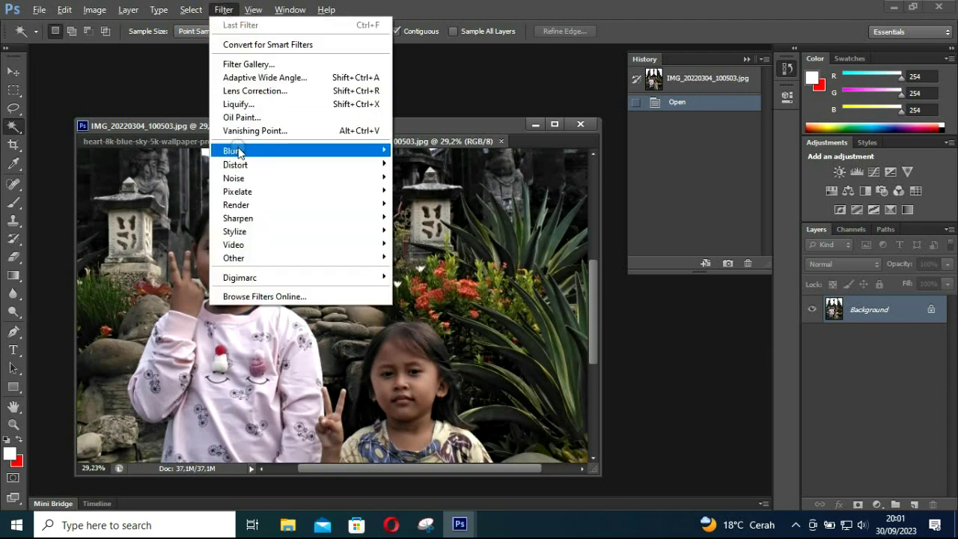
{"action": "mouse_move", "coordinate": [299, 151]}
{"action": "left_click", "coordinate": [434, 252]}
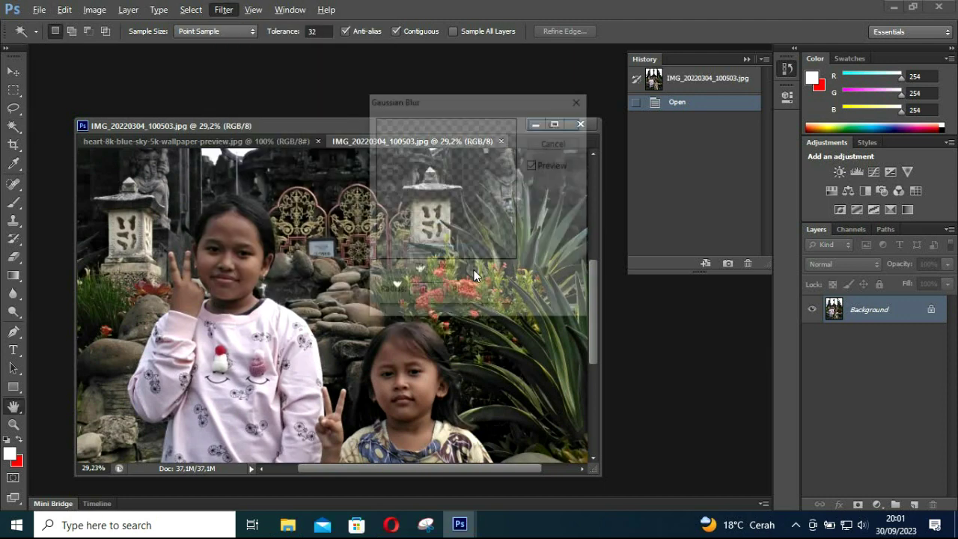
{"action": "left_click", "coordinate": [551, 126]}
{"action": "key", "text": "w"}
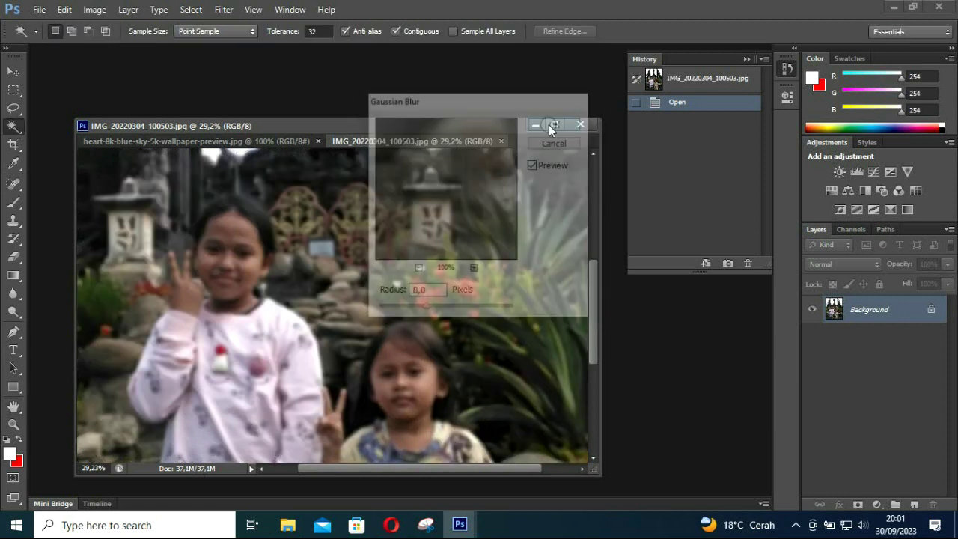
{"action": "left_click", "coordinate": [728, 265]}
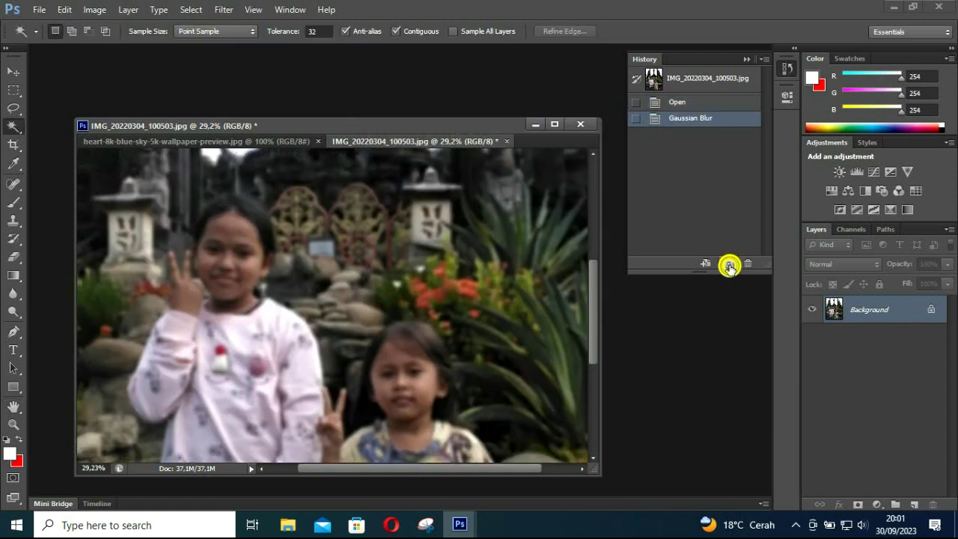
{"action": "left_click", "coordinate": [635, 144]}
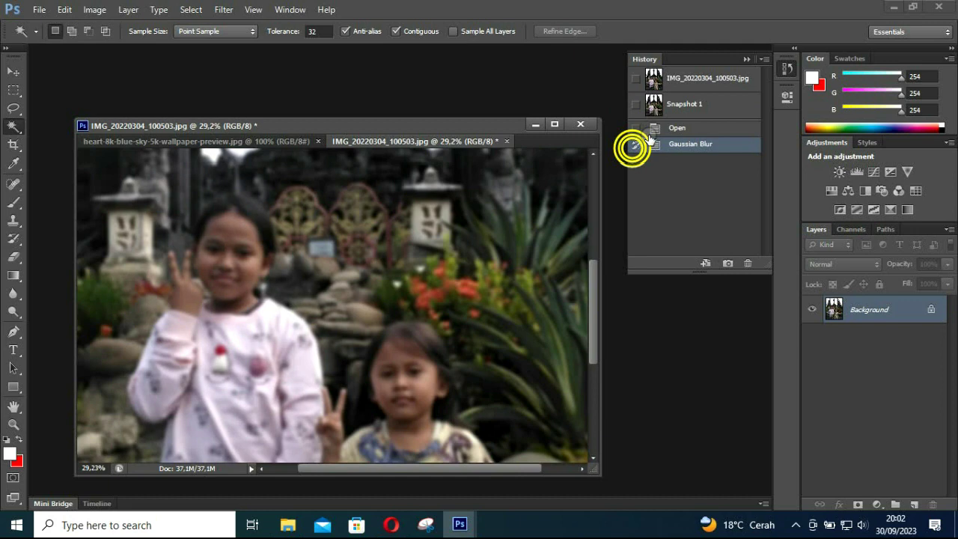
Step: Revert to the sharp photo and set up the History Brush at 50% opacity with a larger size
{"action": "left_click", "coordinate": [682, 81]}
{"action": "scroll", "coordinate": [209, 247], "scroll_direction": "up", "scroll_amount": 1}
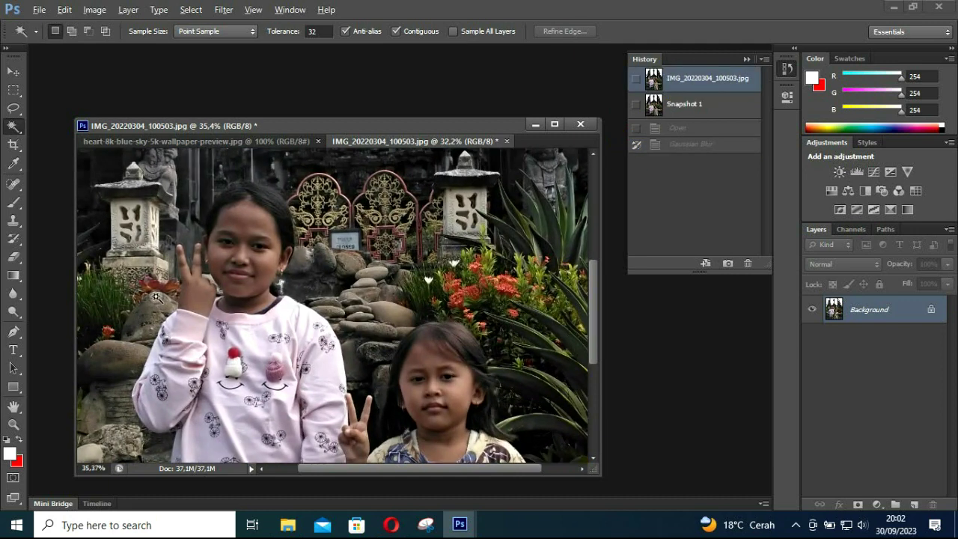
{"action": "scroll", "coordinate": [209, 247], "scroll_direction": "up", "scroll_amount": 1}
{"action": "scroll", "coordinate": [217, 240], "scroll_direction": "up", "scroll_amount": 2}
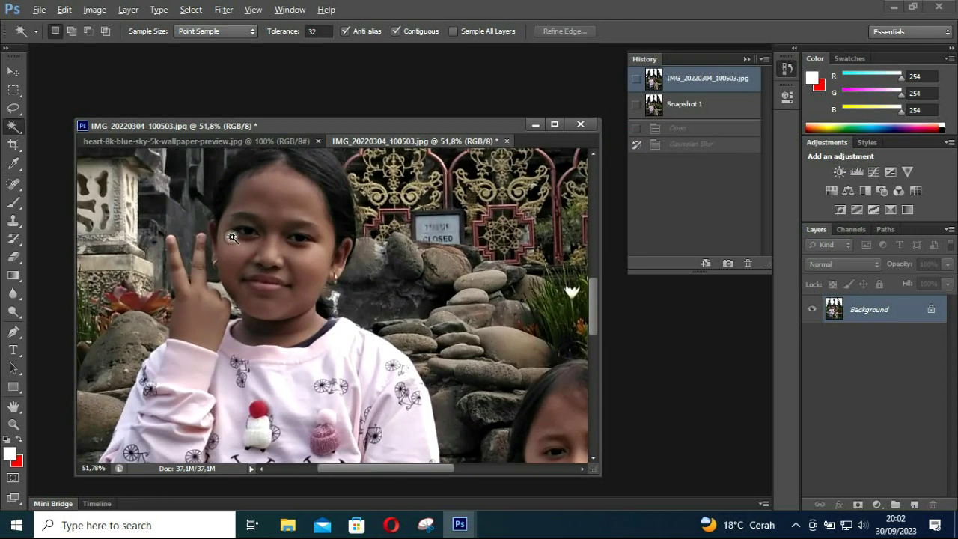
{"action": "left_click", "coordinate": [13, 183]}
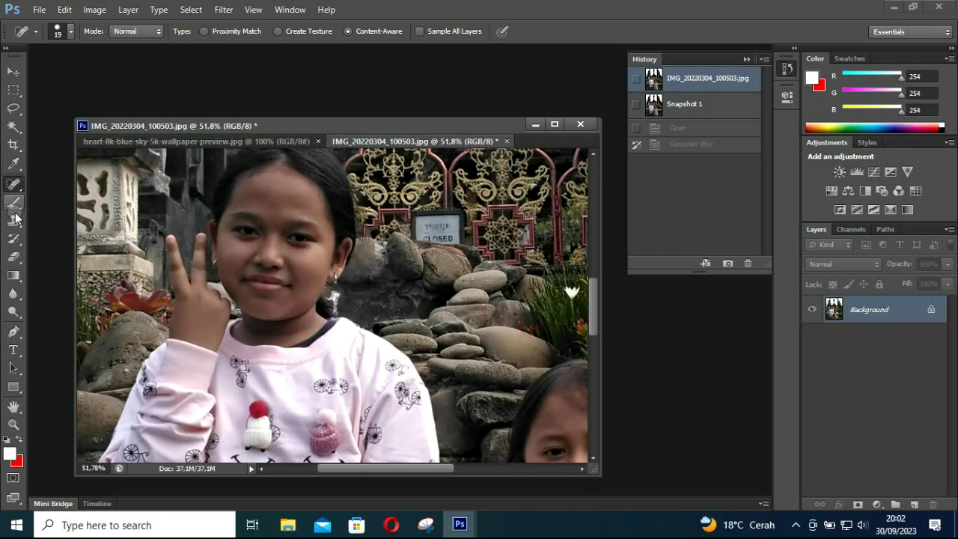
{"action": "left_click", "coordinate": [14, 239]}
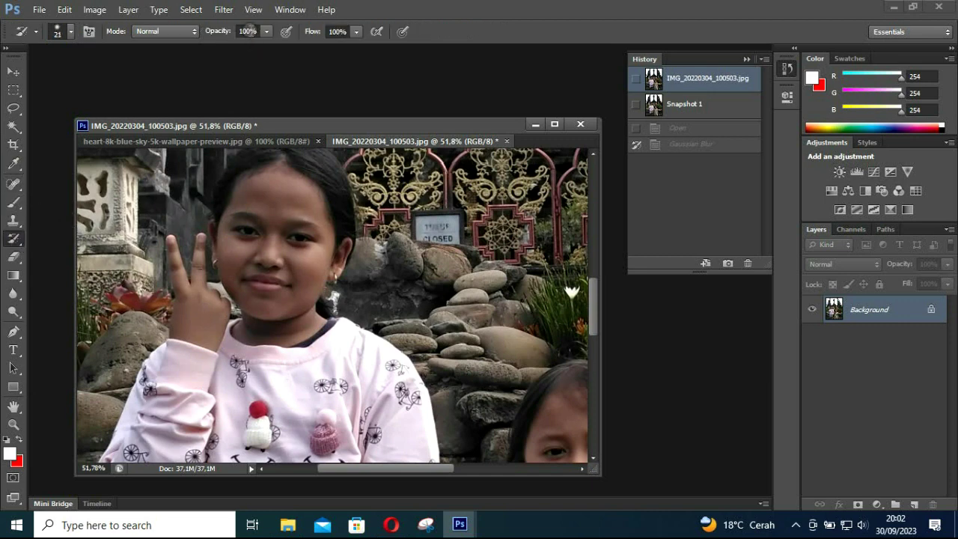
{"action": "left_click", "coordinate": [227, 33]}
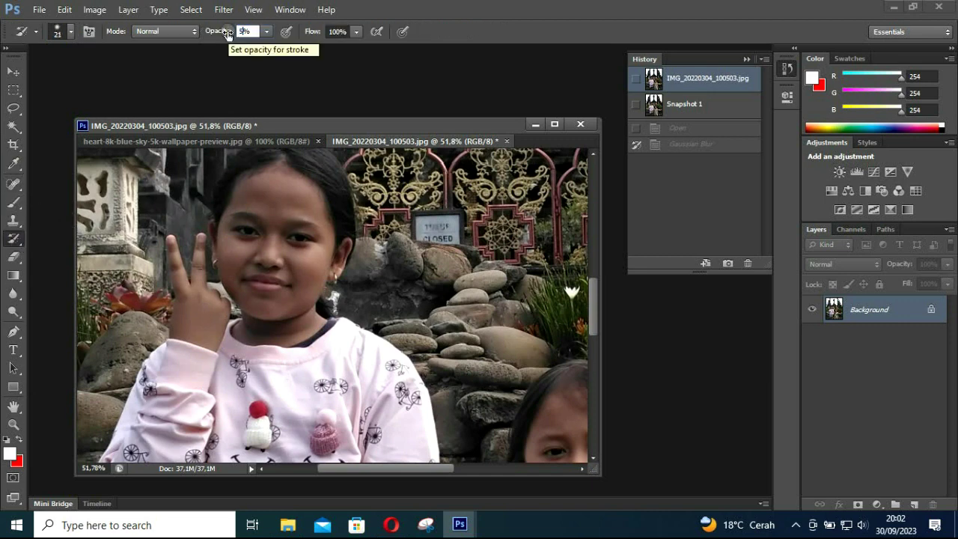
{"action": "type", "text": "50"}
{"action": "key", "text": "Return"}
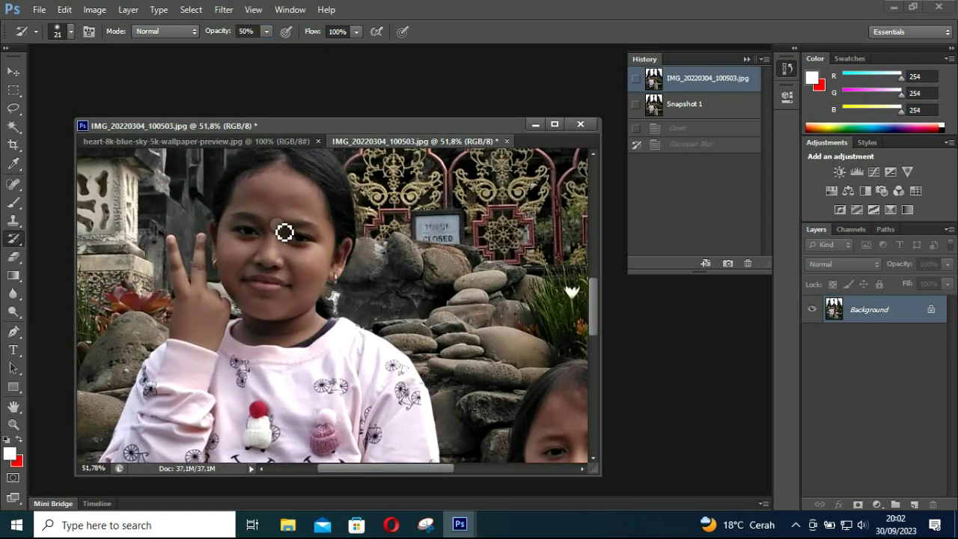
{"action": "key", "text": "bracketright"}
{"action": "key", "text": "bracketright"}
{"action": "key", "text": "bracketright"}
{"action": "key", "text": "bracketright"}
{"action": "key", "text": "bracketright"}
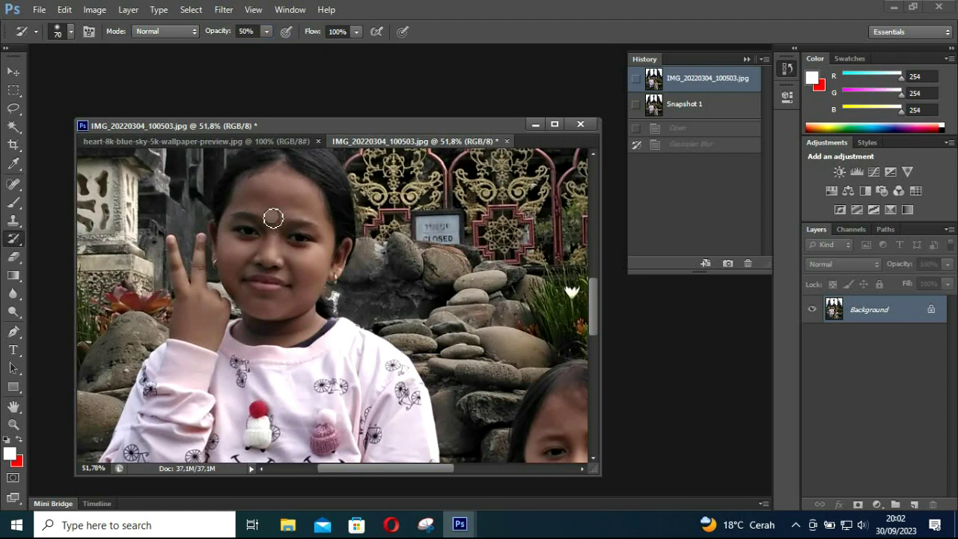
Step: Paint the blurred snapshot over the older girl's forehead, cheek and chin
{"action": "left_click_drag", "start_coordinate": [273, 214], "coordinate": [294, 195]}
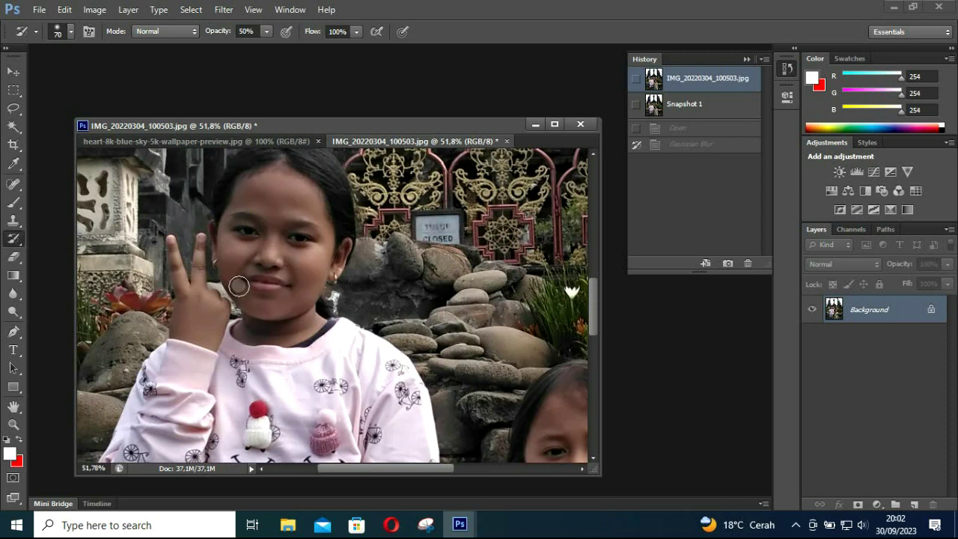
{"action": "mouse_move", "coordinate": [243, 251]}
{"action": "left_mouse_down"}
{"action": "mouse_move", "coordinate": [213, 288]}
{"action": "mouse_move", "coordinate": [230, 334]}
{"action": "left_mouse_up"}
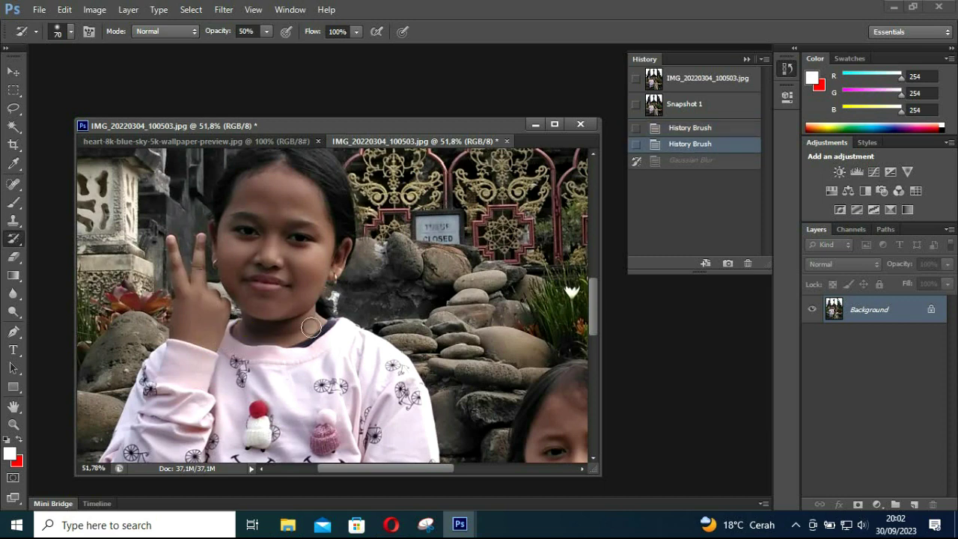
{"action": "left_click_drag", "start_coordinate": [311, 327], "coordinate": [329, 341]}
{"action": "left_click_drag", "start_coordinate": [399, 370], "coordinate": [212, 249]}
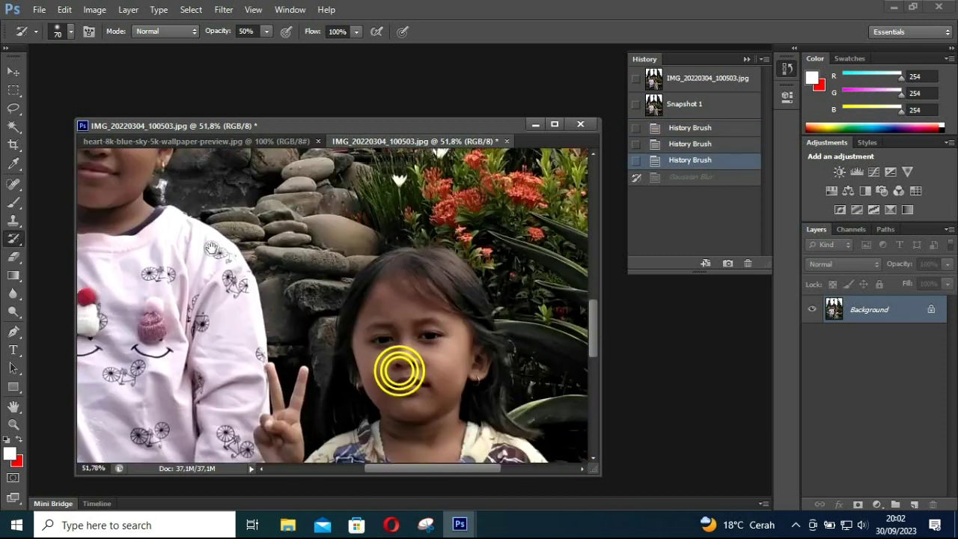
Step: Soften the younger girl's cheek and chin with more History Brush strokes
{"action": "left_click_drag", "start_coordinate": [399, 370], "coordinate": [321, 263]}
{"action": "left_click_drag", "start_coordinate": [310, 191], "coordinate": [339, 223]}
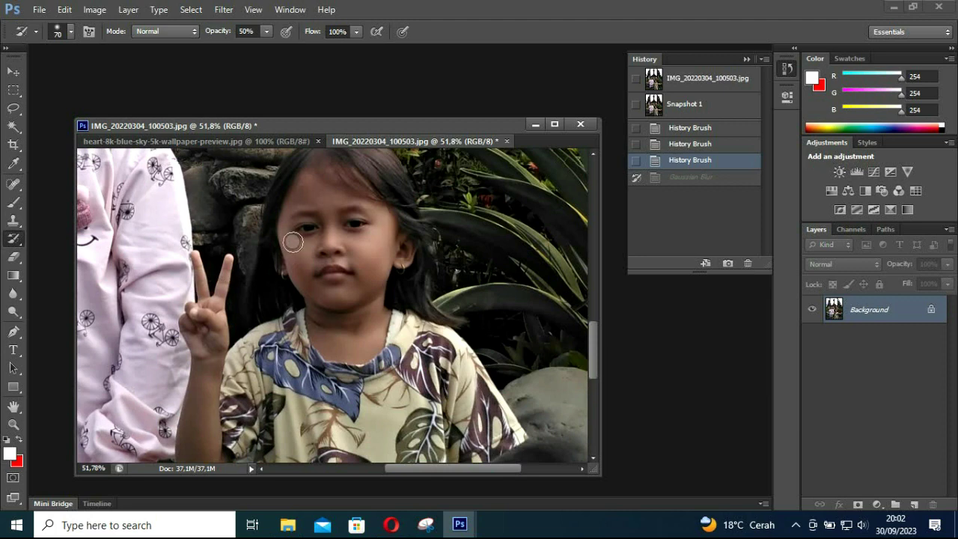
{"action": "left_click_drag", "start_coordinate": [295, 252], "coordinate": [292, 242]}
{"action": "mouse_move", "coordinate": [311, 308]}
{"action": "left_mouse_down"}
{"action": "mouse_move", "coordinate": [313, 322]}
{"action": "mouse_move", "coordinate": [213, 379]}
{"action": "mouse_move", "coordinate": [199, 443]}
{"action": "left_mouse_up"}
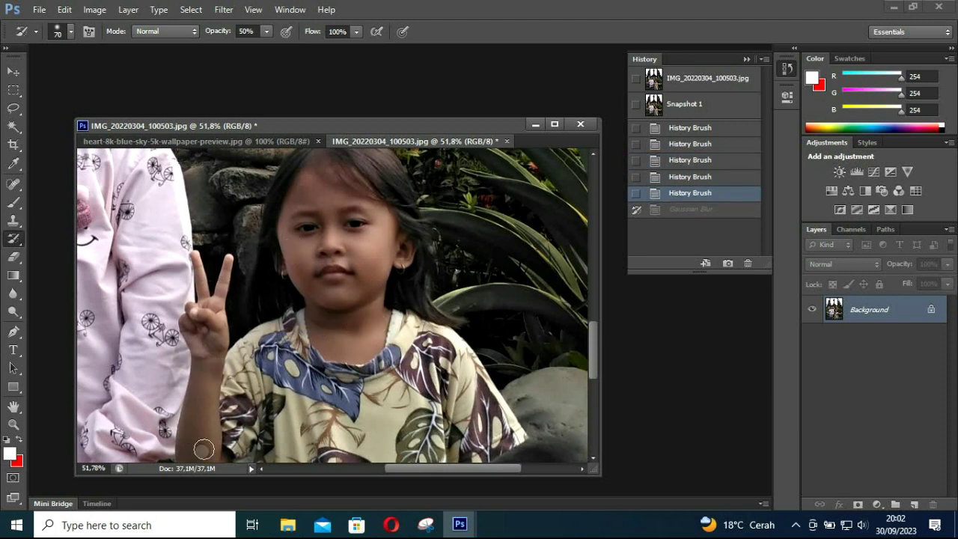
{"action": "mouse_move", "coordinate": [313, 323]}
{"action": "left_mouse_down"}
{"action": "mouse_move", "coordinate": [356, 323]}
{"action": "mouse_move", "coordinate": [405, 396]}
{"action": "left_mouse_up"}
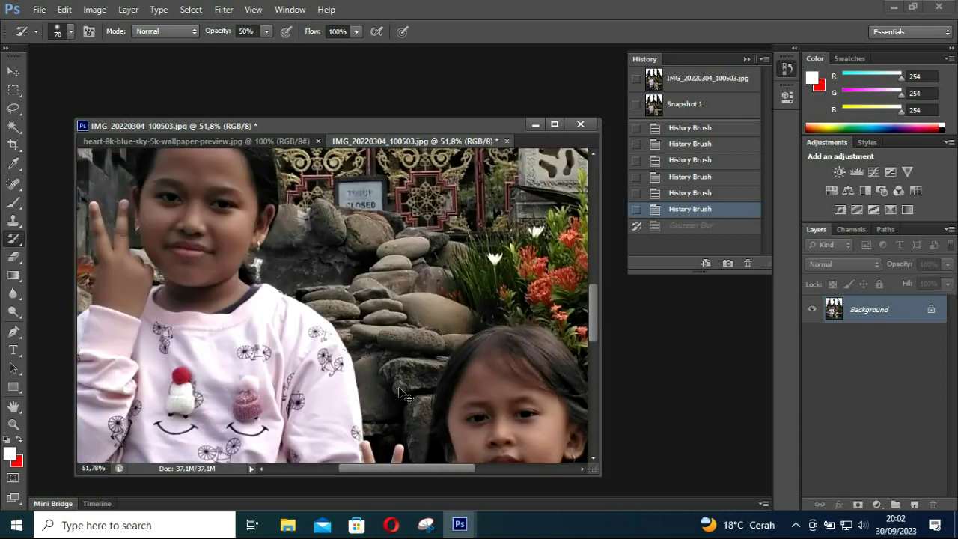
Step: Apply a Curves adjustment raising input 111 to output 143 across the photo
{"action": "key", "text": "i"}
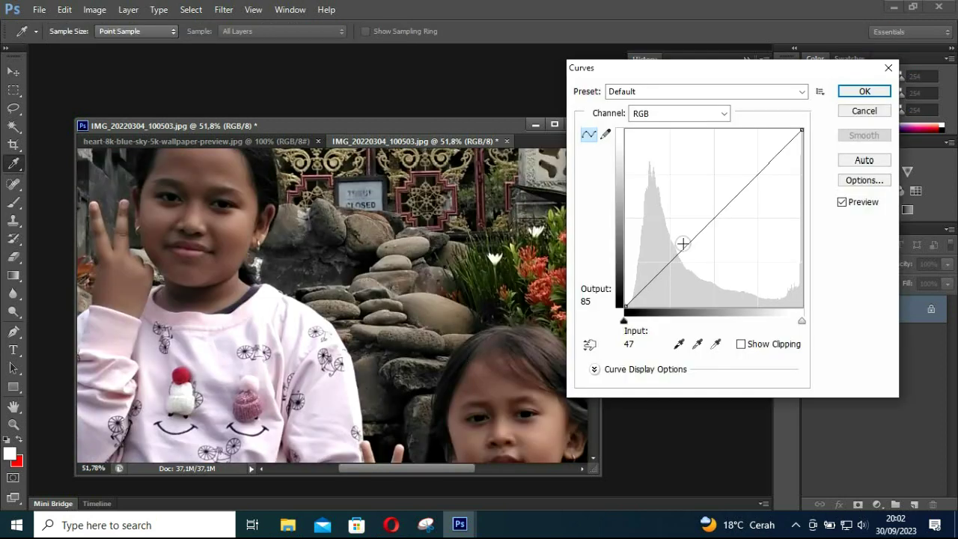
{"action": "left_click_drag", "start_coordinate": [706, 210], "coordinate": [701, 208]}
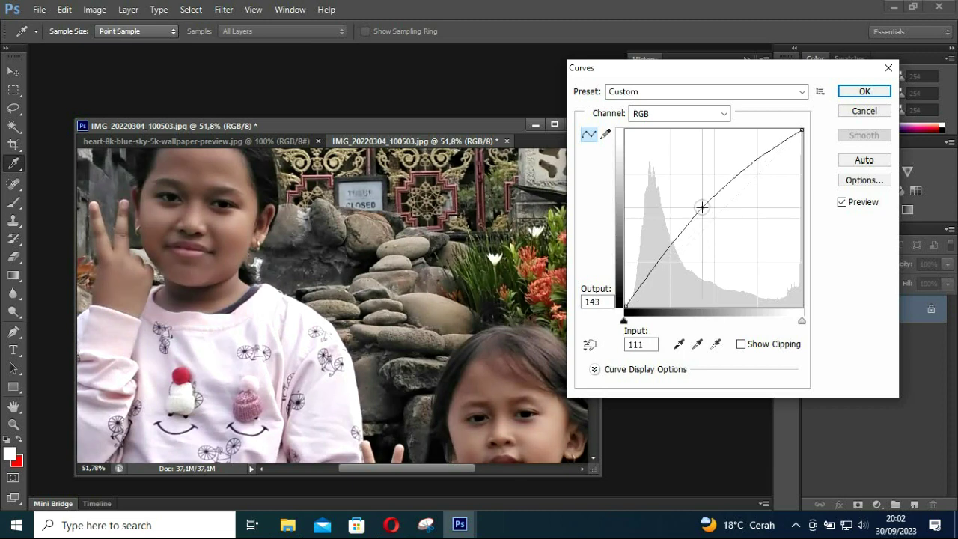
{"action": "key", "text": "Return"}
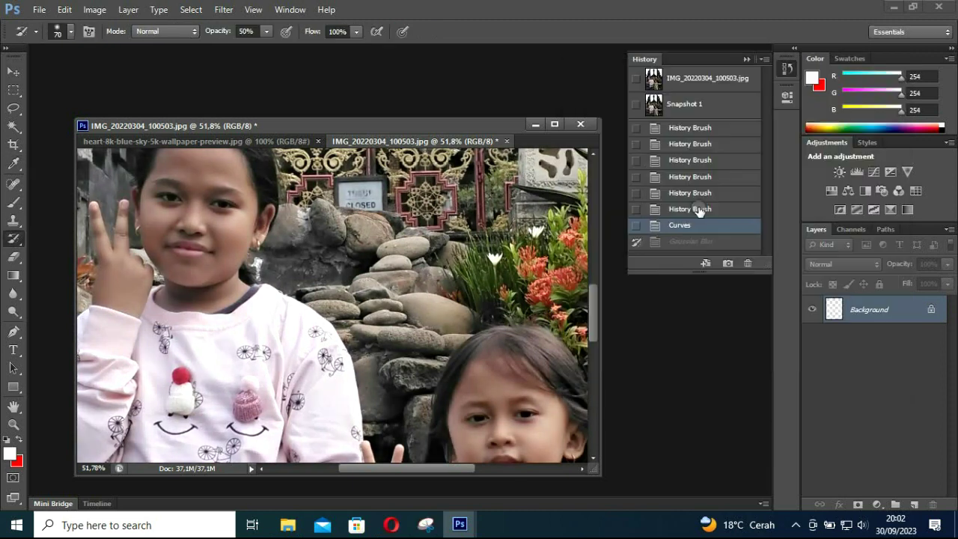
{"action": "key", "text": "ctrl+minus"}
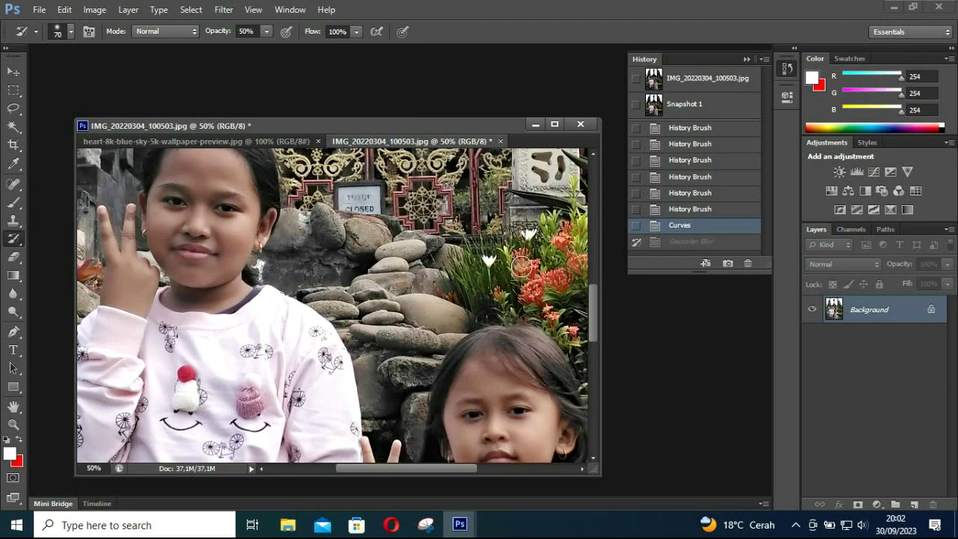
{"action": "scroll", "coordinate": [390, 360], "scroll_direction": "down", "scroll_amount": 2}
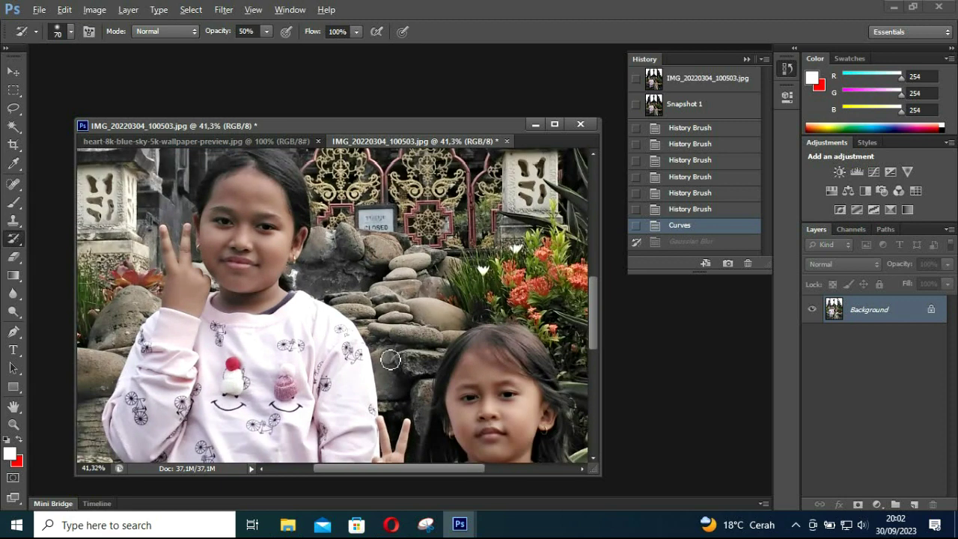
{"action": "scroll", "coordinate": [390, 360], "scroll_direction": "down", "scroll_amount": 1}
{"action": "scroll", "coordinate": [391, 361], "scroll_direction": "down", "scroll_amount": 1}
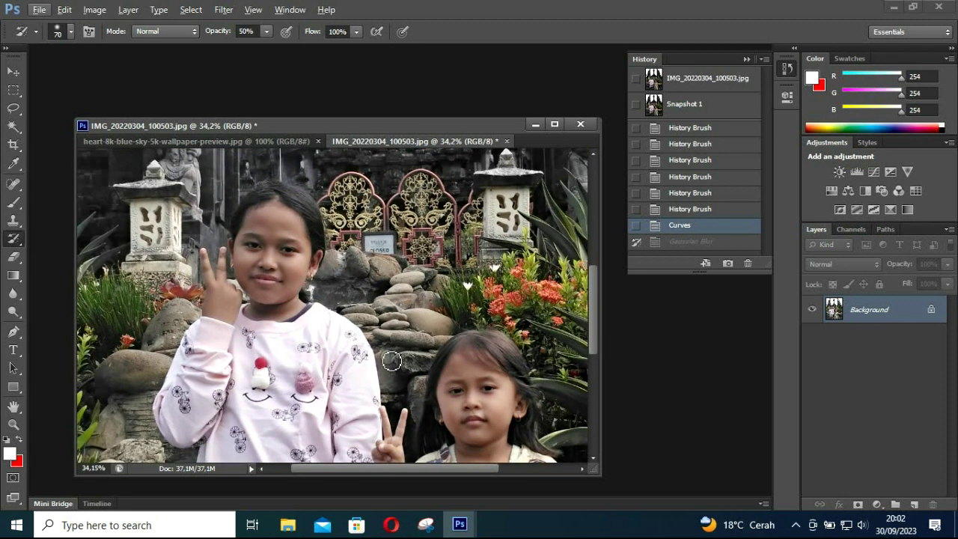
Step: Apply a Color Balance of +9, +2, +7 to the midtones
{"action": "key", "text": "ctrl+b"}
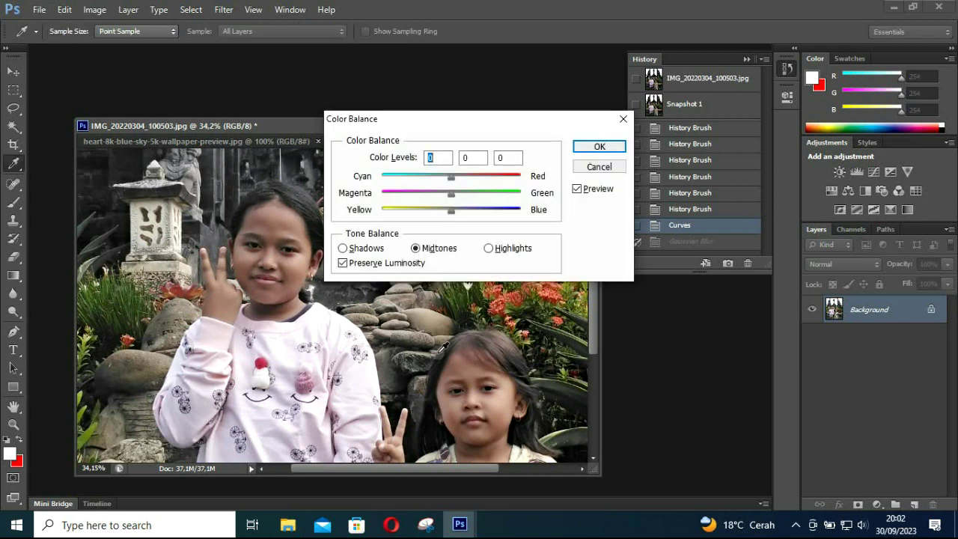
{"action": "left_click_drag", "start_coordinate": [463, 118], "coordinate": [564, 82]}
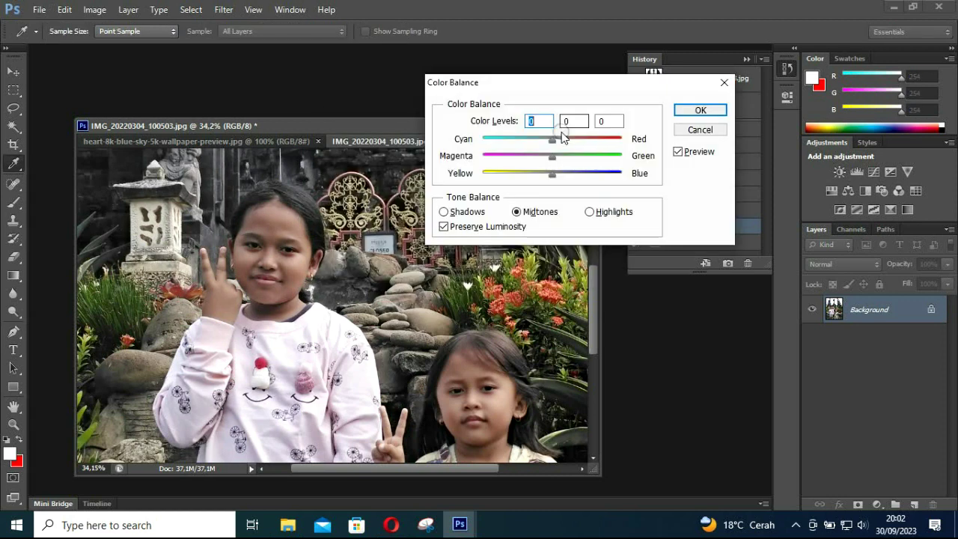
{"action": "left_click", "coordinate": [552, 140]}
{"action": "left_click_drag", "start_coordinate": [552, 142], "coordinate": [560, 144]}
{"action": "left_click", "coordinate": [550, 159]}
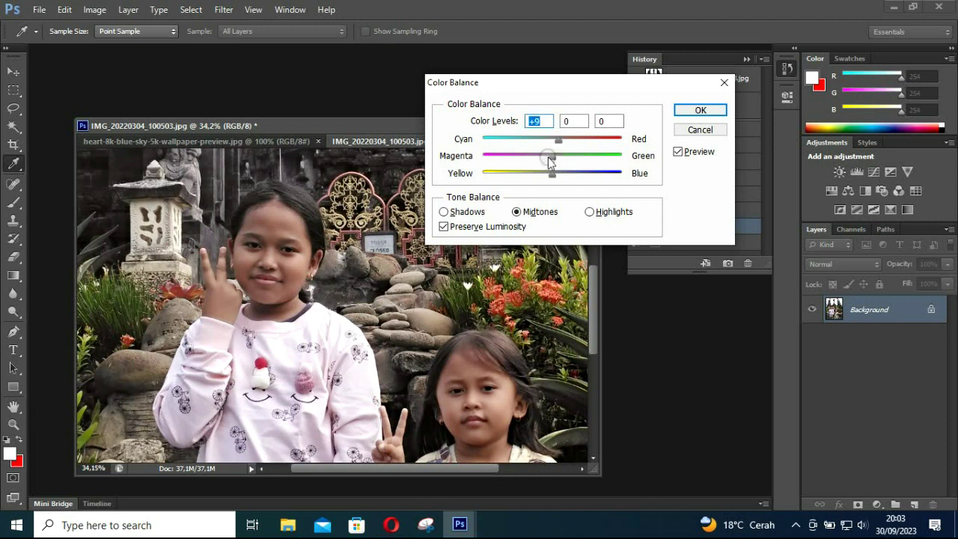
{"action": "left_click_drag", "start_coordinate": [550, 161], "coordinate": [558, 177]}
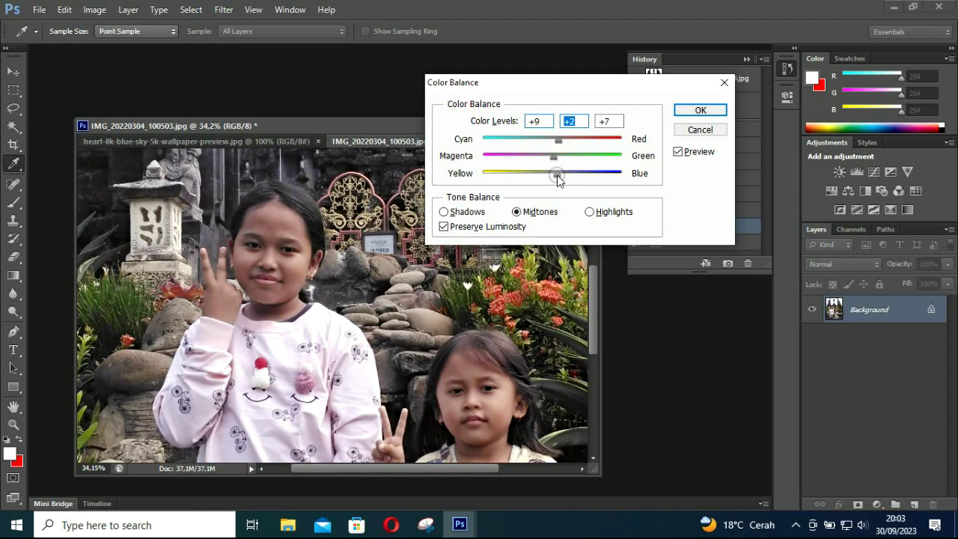
{"action": "key", "text": "Return"}
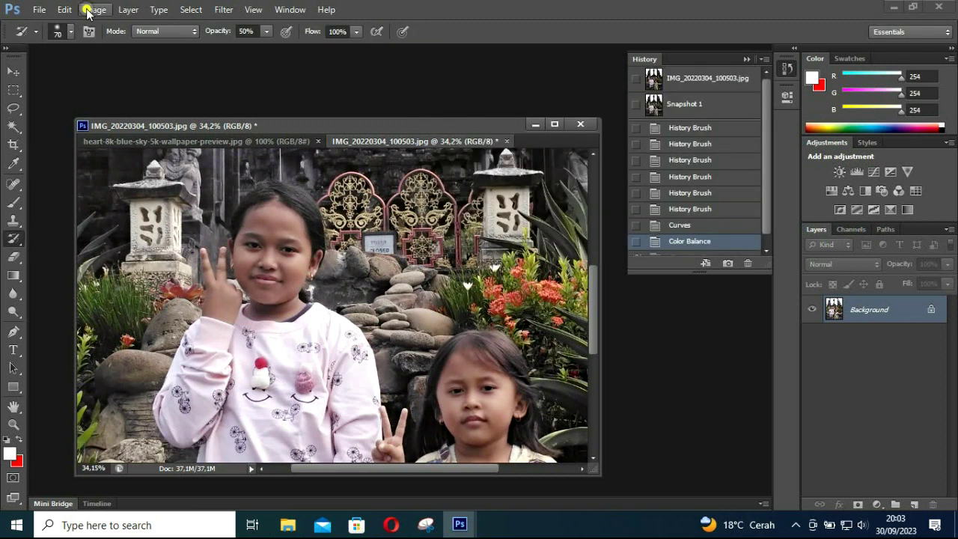
Step: Apply Brightness/Contrast with brightness 15 and contrast 13
{"action": "left_click", "coordinate": [87, 10]}
{"action": "left_click", "coordinate": [287, 45]}
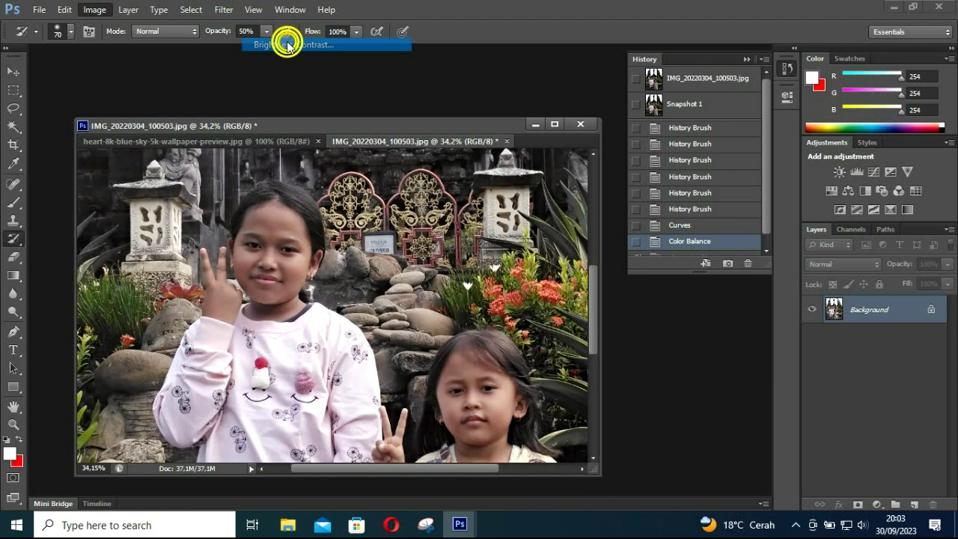
{"action": "left_click_drag", "start_coordinate": [644, 166], "coordinate": [653, 172]}
{"action": "left_click_drag", "start_coordinate": [644, 136], "coordinate": [651, 139]}
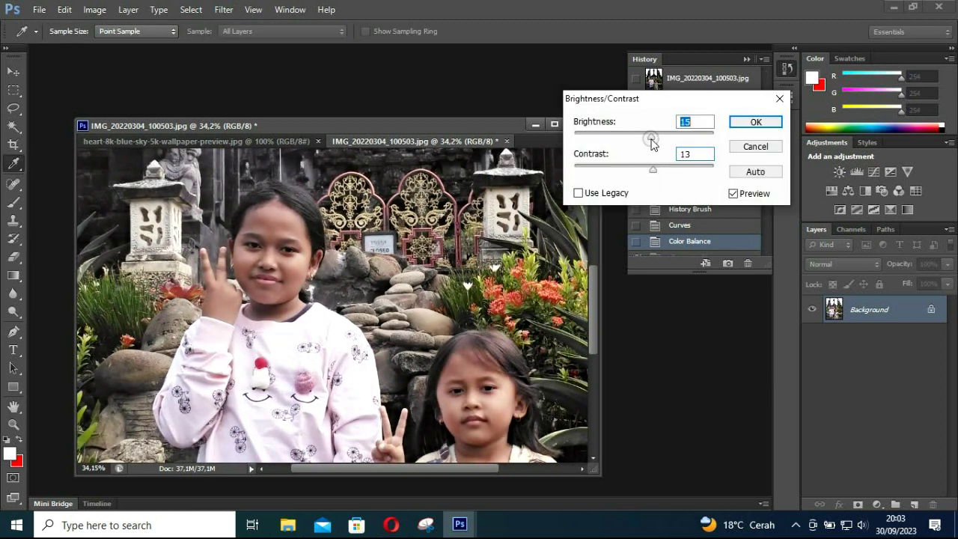
{"action": "left_click", "coordinate": [757, 121]}
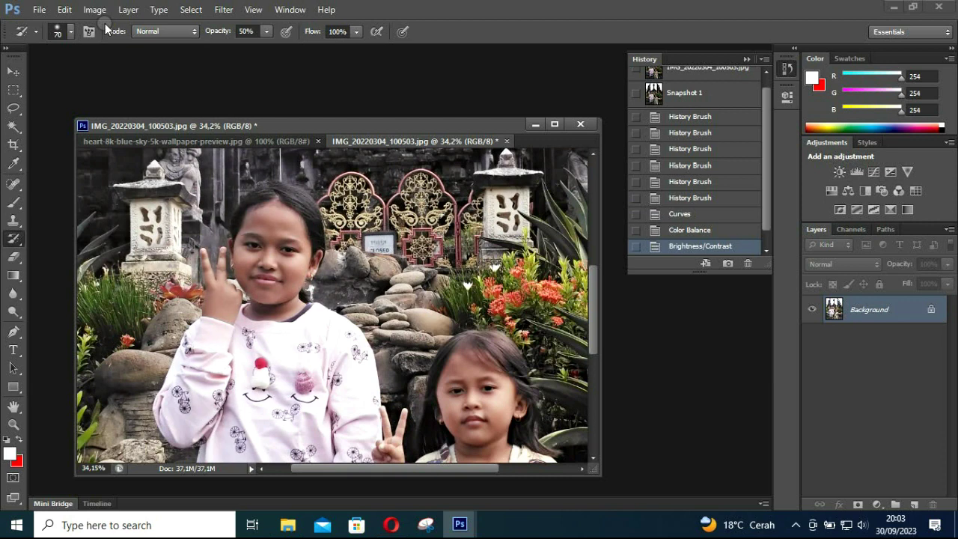
Step: Apply Hue/Saturation with hue +8 and saturation -4
{"action": "left_click", "coordinate": [94, 10]}
{"action": "mouse_move", "coordinate": [116, 45]}
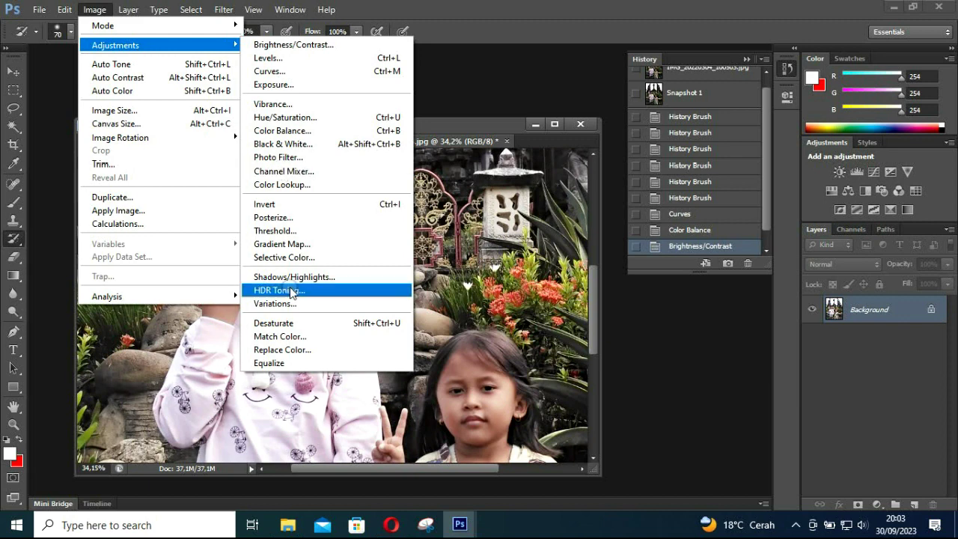
{"action": "left_click", "coordinate": [510, 68]}
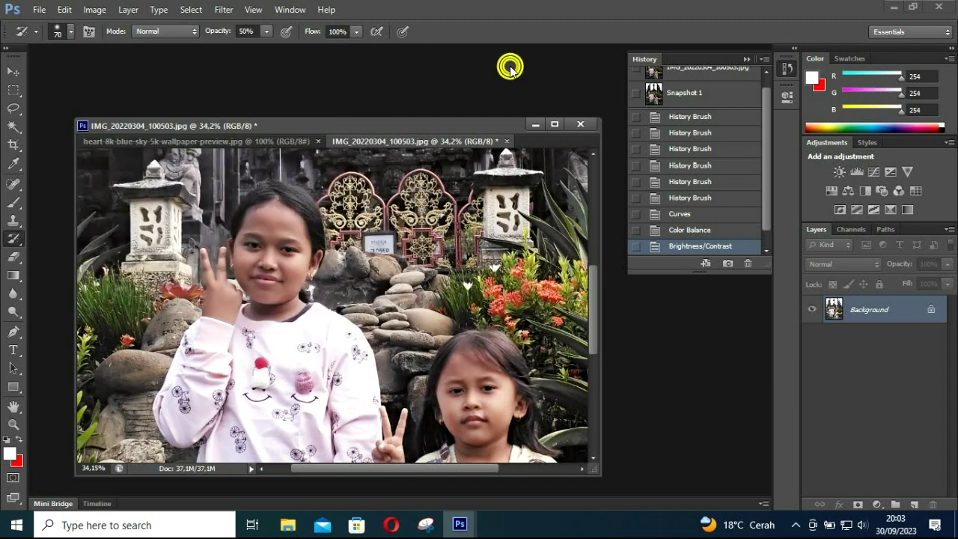
{"action": "key", "text": "ctrl+u"}
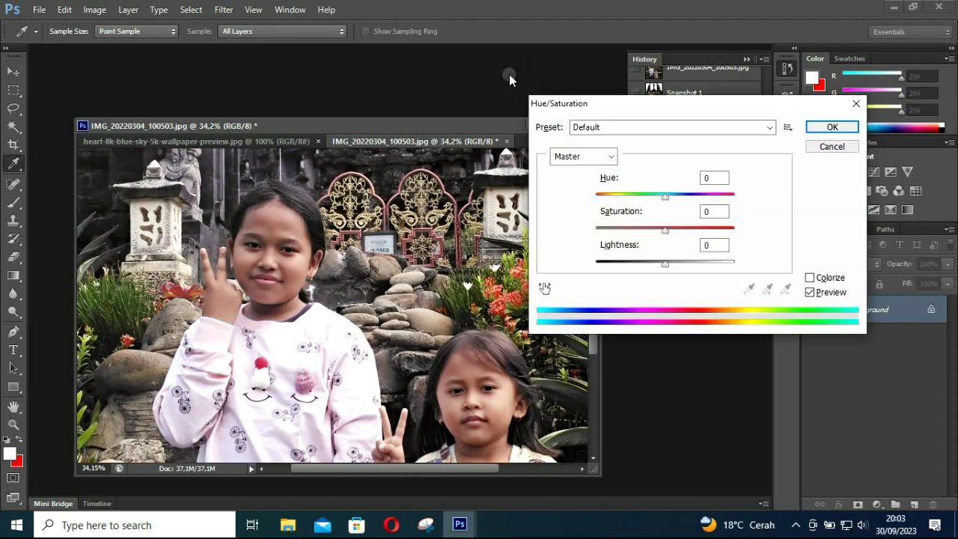
{"action": "mouse_move", "coordinate": [665, 196]}
{"action": "left_mouse_down"}
{"action": "mouse_move", "coordinate": [650, 202]}
{"action": "mouse_move", "coordinate": [673, 209]}
{"action": "mouse_move", "coordinate": [662, 232]}
{"action": "left_mouse_up"}
{"action": "left_click", "coordinate": [822, 129]}
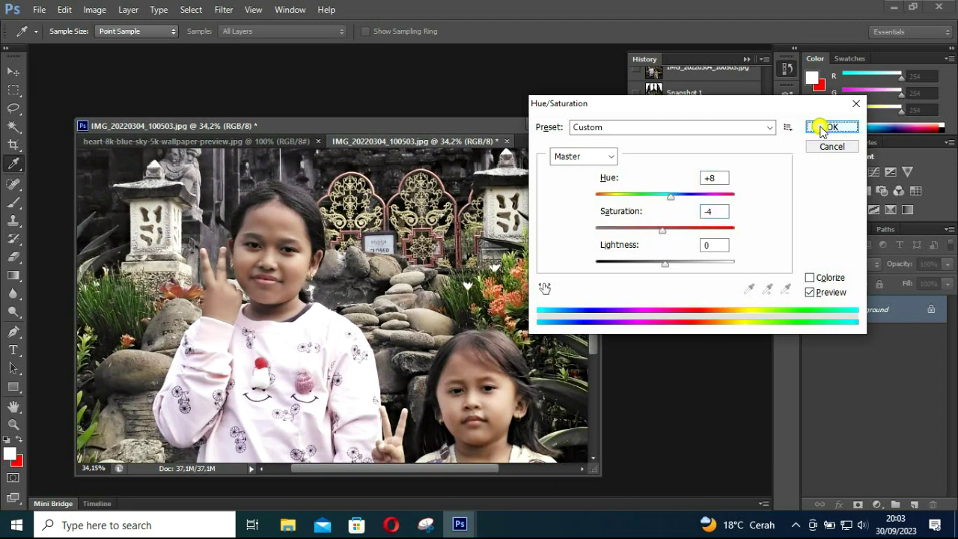
{"action": "left_click", "coordinate": [822, 129]}
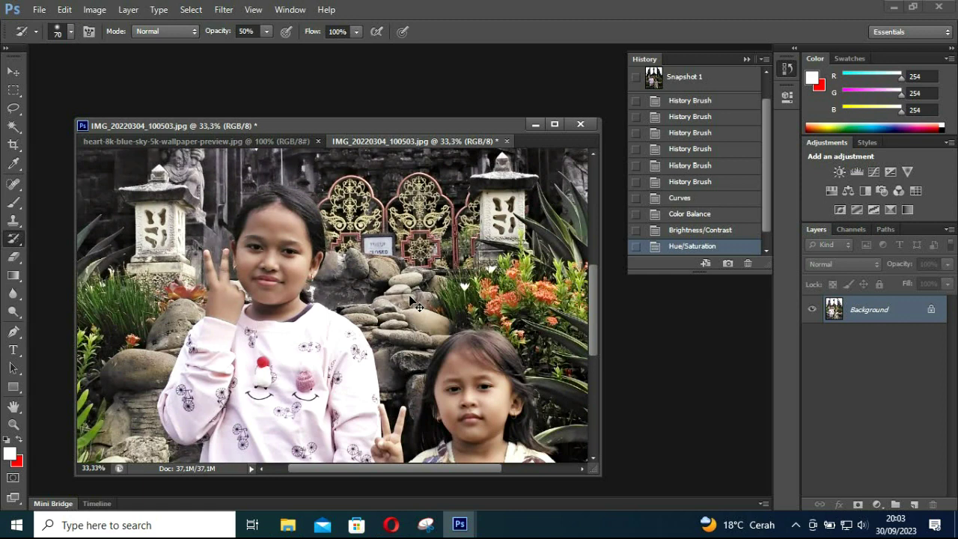
Step: Start a Magic Wand selection of the white sky, refining it at the left edge
{"action": "key", "text": "ctrl+minus"}
{"action": "key", "text": "ctrl+minus"}
{"action": "key", "text": "ctrl+minus"}
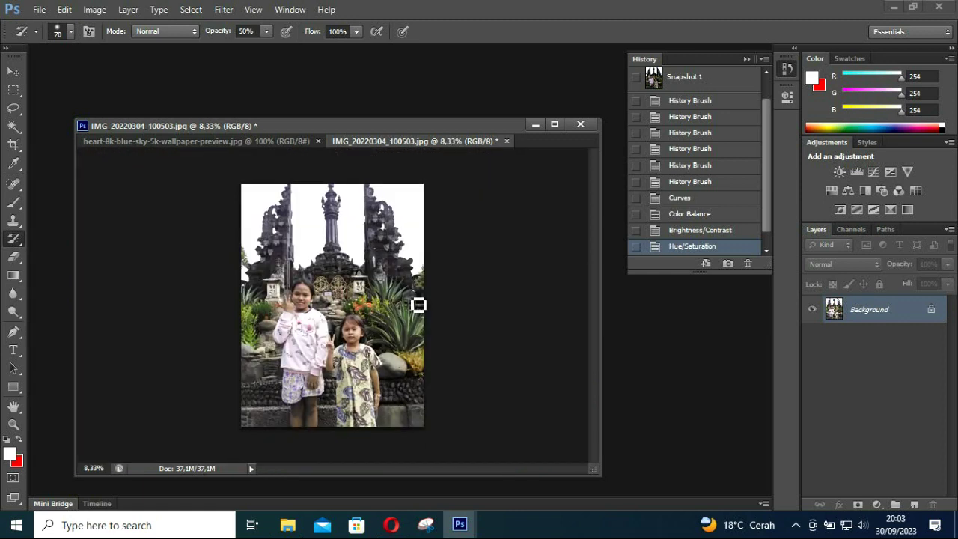
{"action": "left_click", "coordinate": [13, 126]}
{"action": "left_click", "coordinate": [244, 254]}
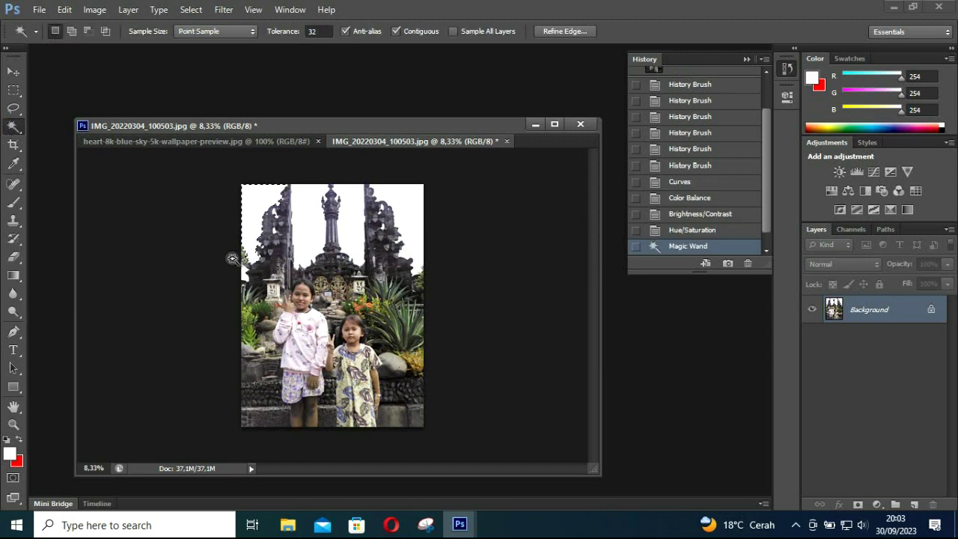
{"action": "scroll", "coordinate": [83, 283], "scroll_direction": "up", "scroll_amount": 5}
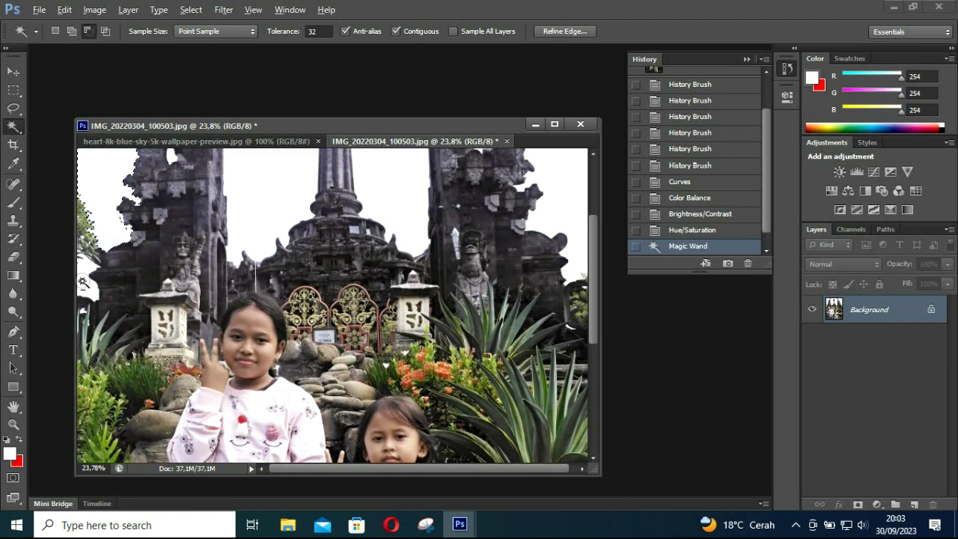
{"action": "left_click", "coordinate": [84, 281], "text": "alt"}
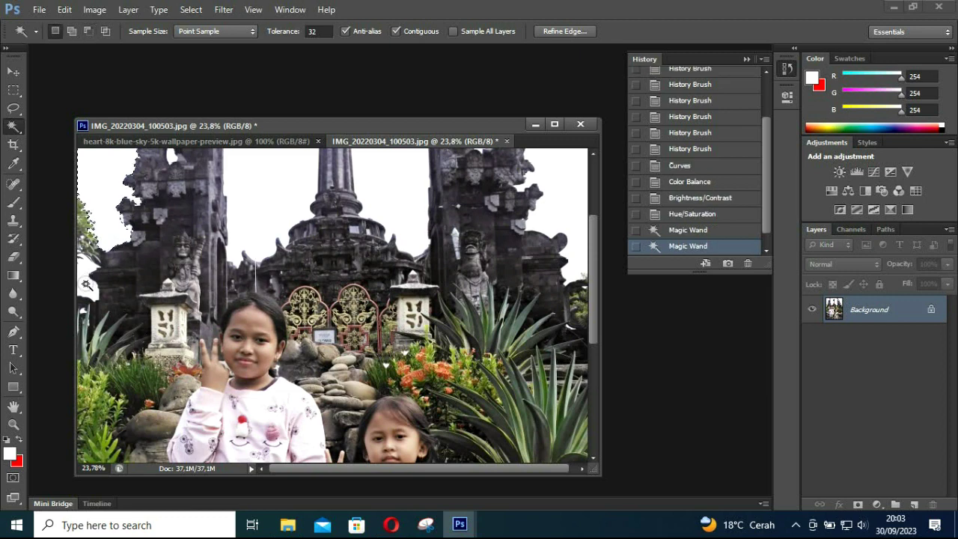
{"action": "left_click", "coordinate": [86, 285]}
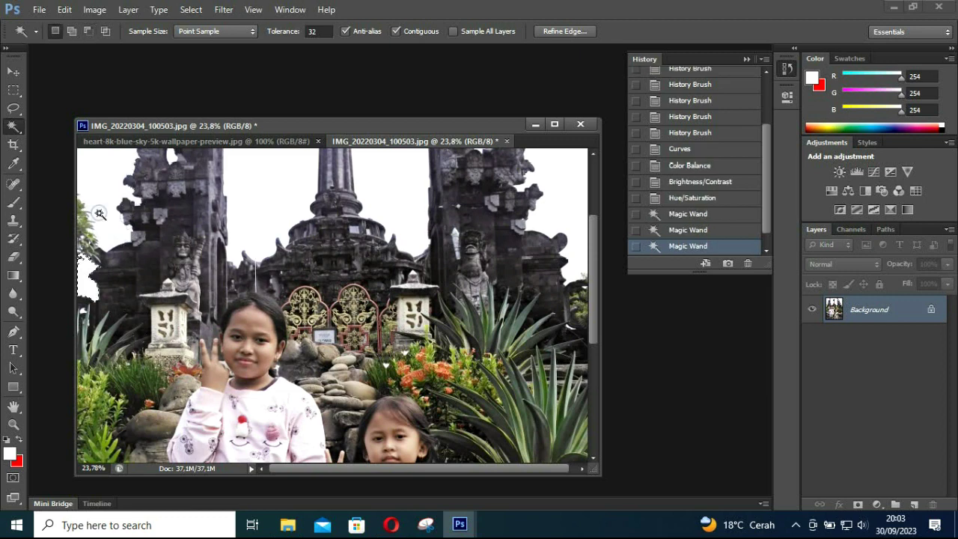
Step: In Add to selection mode, add the remaining sky and white gaps beside both towers
{"action": "left_click", "coordinate": [73, 32]}
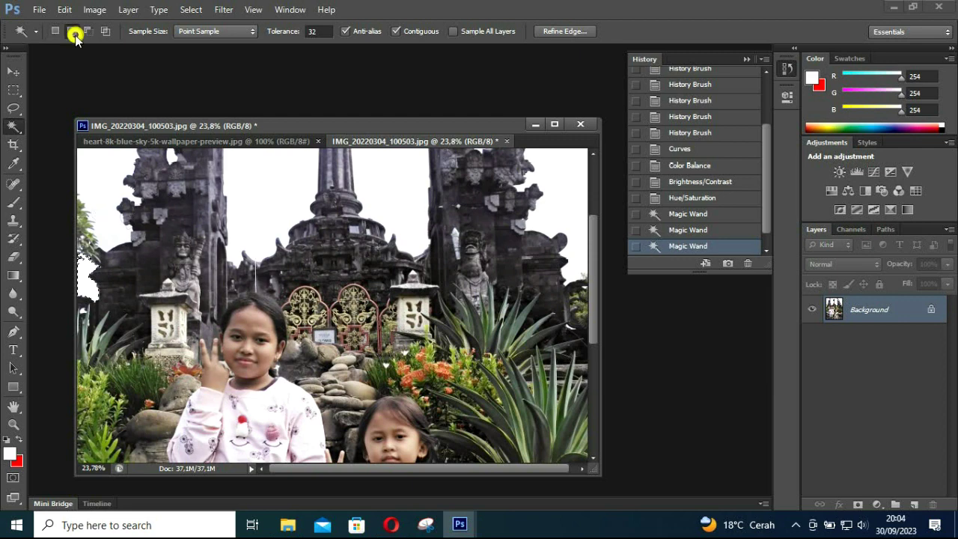
{"action": "left_click", "coordinate": [241, 208]}
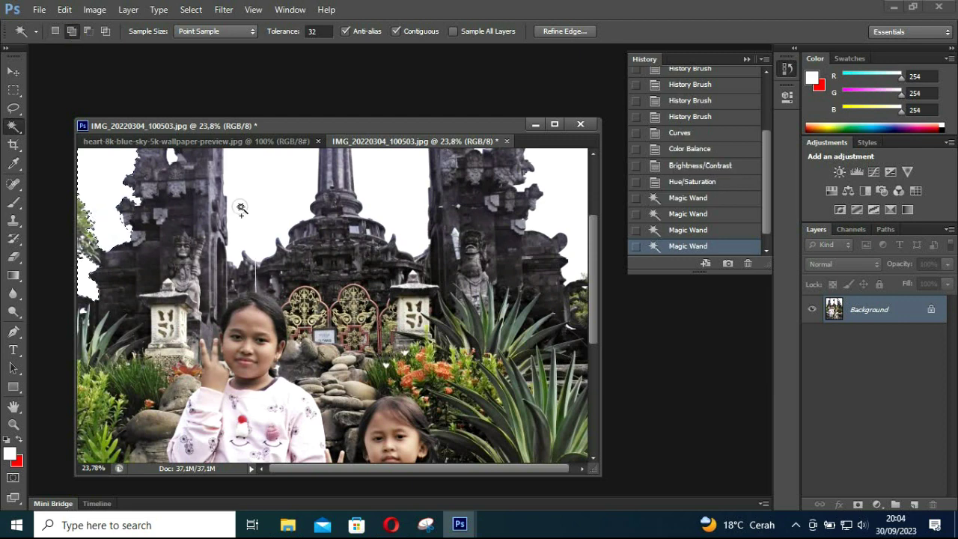
{"action": "left_click", "coordinate": [289, 239]}
{"action": "left_click_drag", "start_coordinate": [289, 240], "coordinate": [310, 375]}
{"action": "left_click", "coordinate": [491, 251]}
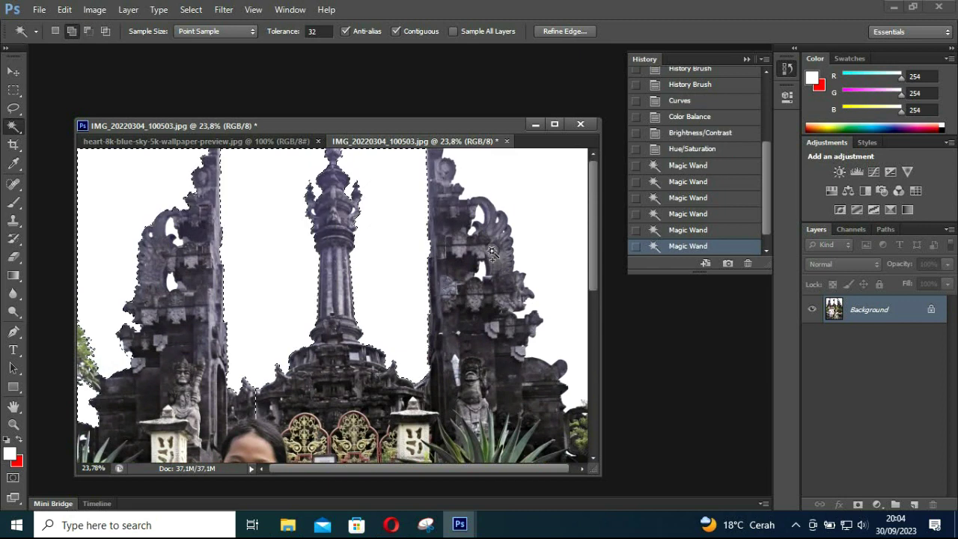
{"action": "left_click", "coordinate": [492, 264]}
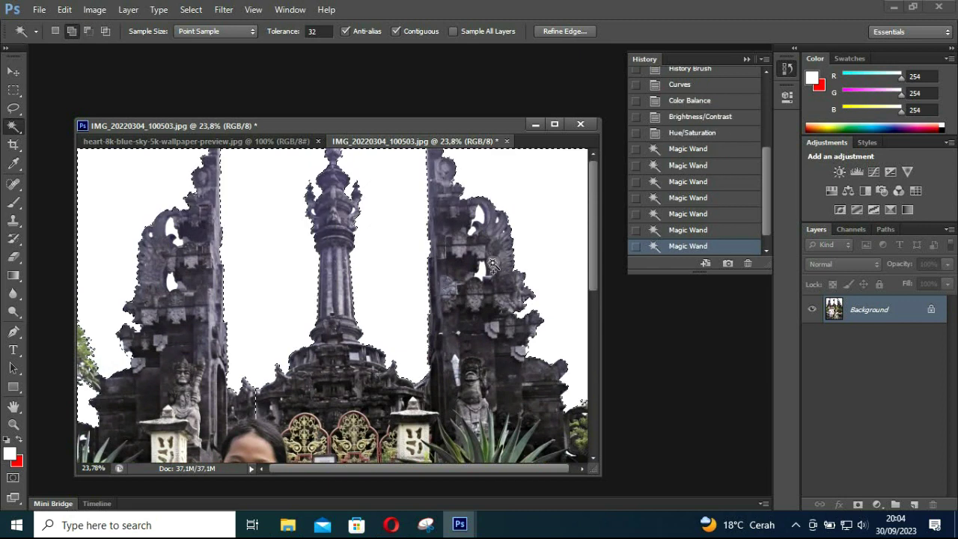
{"action": "left_click", "coordinate": [483, 224]}
{"action": "left_click", "coordinate": [502, 289]}
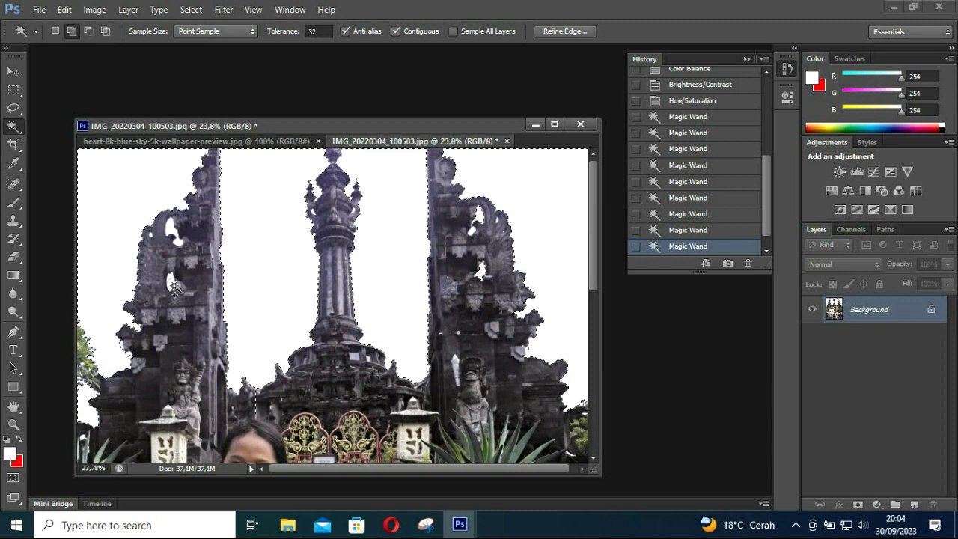
{"action": "left_click", "coordinate": [173, 290]}
{"action": "left_click", "coordinate": [174, 231]}
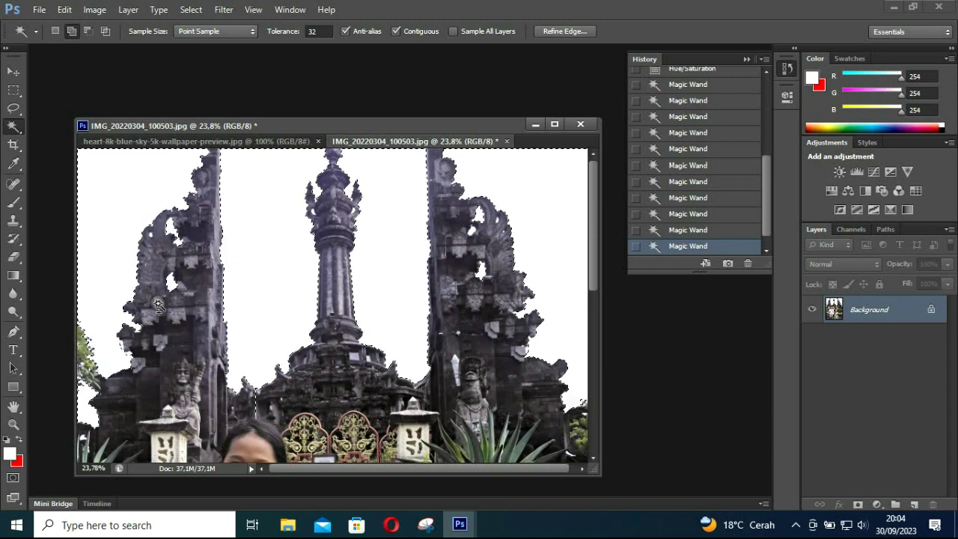
Step: Invert the selection and copy everything except the sky onto Layer 1
{"action": "scroll", "coordinate": [119, 357], "scroll_direction": "down", "scroll_amount": 1}
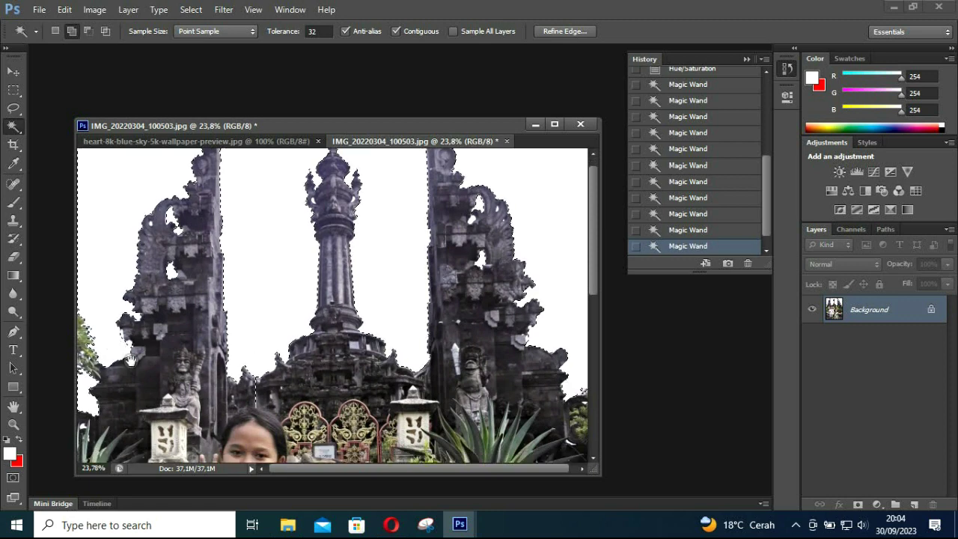
{"action": "scroll", "coordinate": [187, 352], "scroll_direction": "down", "scroll_amount": 1}
{"action": "scroll", "coordinate": [247, 346], "scroll_direction": "down", "scroll_amount": 1}
{"action": "scroll", "coordinate": [251, 348], "scroll_direction": "down", "scroll_amount": 1}
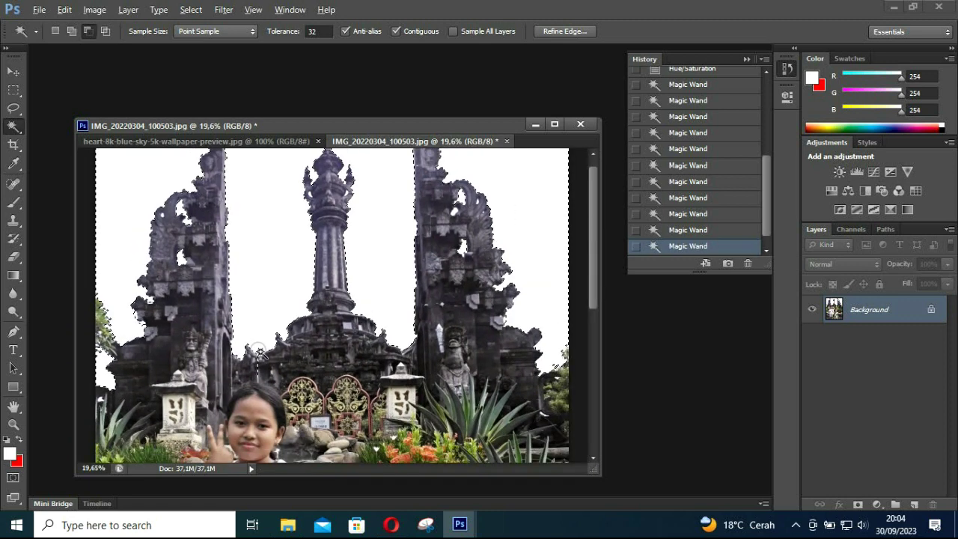
{"action": "scroll", "coordinate": [258, 350], "scroll_direction": "down", "scroll_amount": 1}
{"action": "scroll", "coordinate": [265, 352], "scroll_direction": "down", "scroll_amount": 1}
{"action": "scroll", "coordinate": [265, 352], "scroll_direction": "down", "scroll_amount": 1}
{"action": "scroll", "coordinate": [265, 353], "scroll_direction": "down", "scroll_amount": 1}
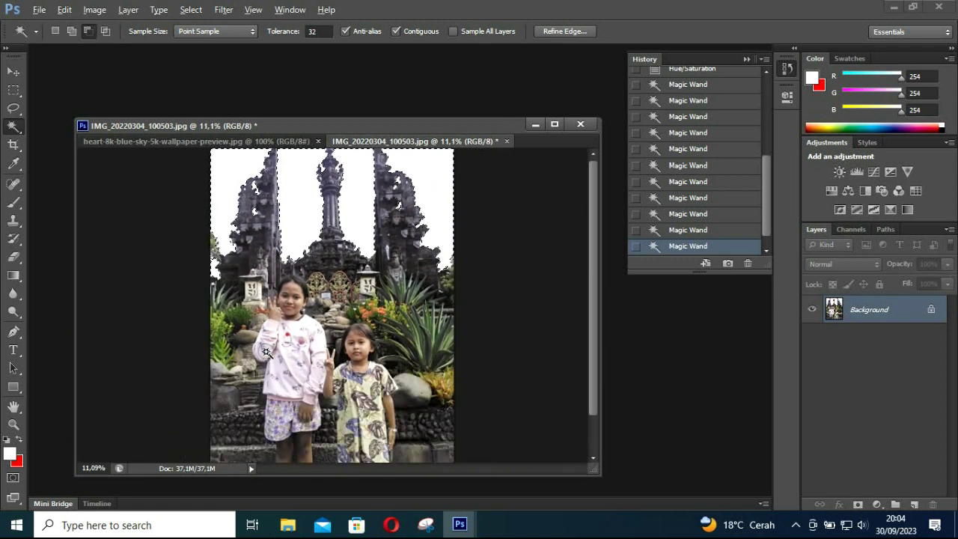
{"action": "key", "text": "ctrl+shift+i"}
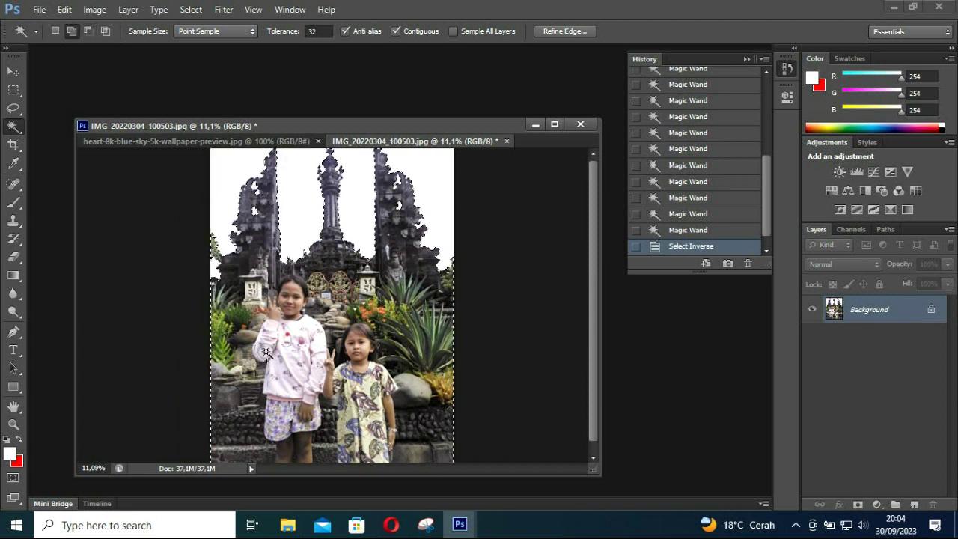
{"action": "key", "text": "ctrl+j"}
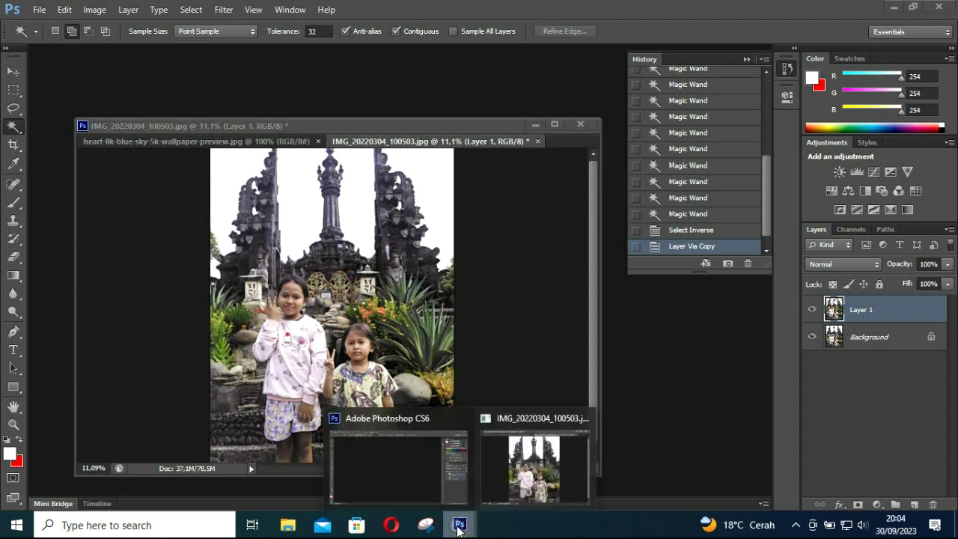
{"action": "mouse_move", "coordinate": [460, 525]}
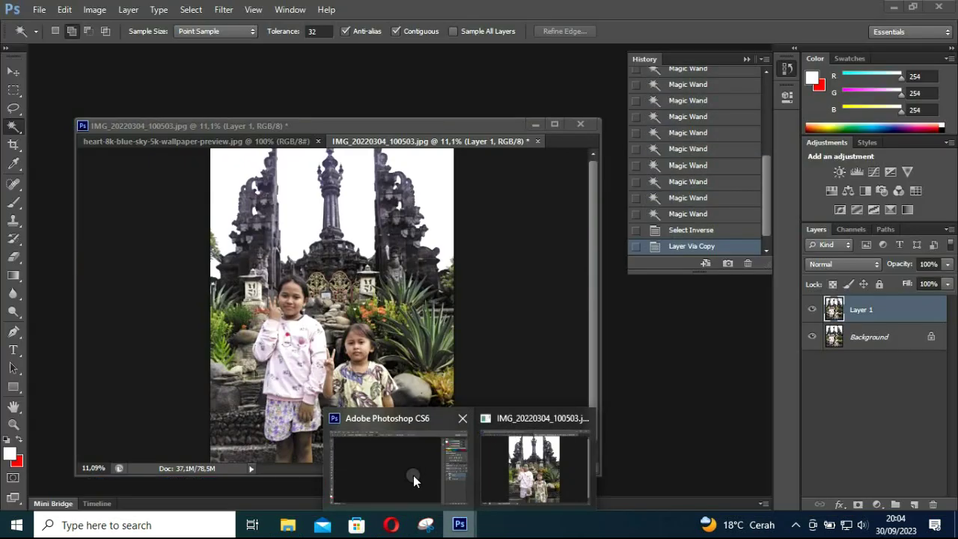
Step: Drag the heart-cloud sky image from the Downloads folder over to Photoshop
{"action": "left_click", "coordinate": [290, 527]}
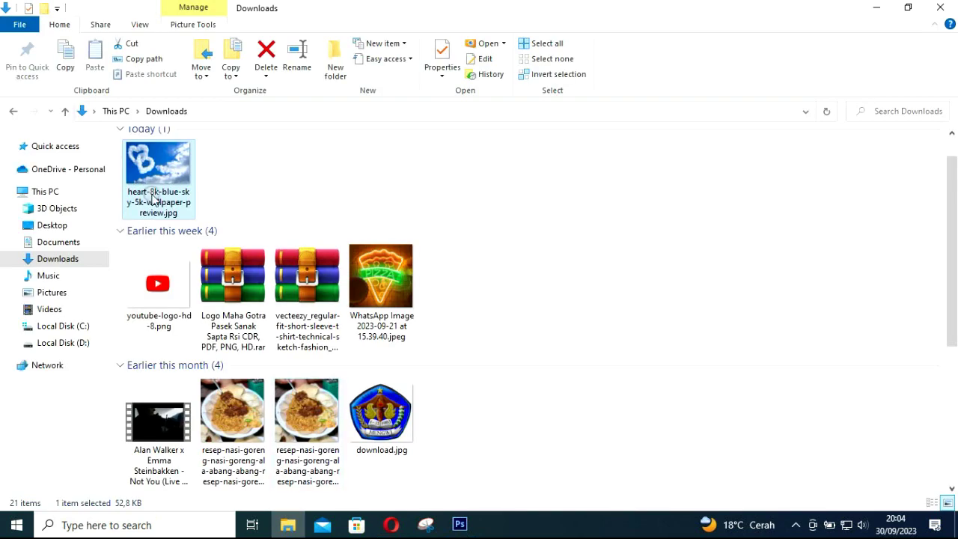
{"action": "left_click_drag", "start_coordinate": [153, 199], "coordinate": [281, 331]}
{"action": "left_click_drag", "start_coordinate": [432, 494], "coordinate": [408, 474]}
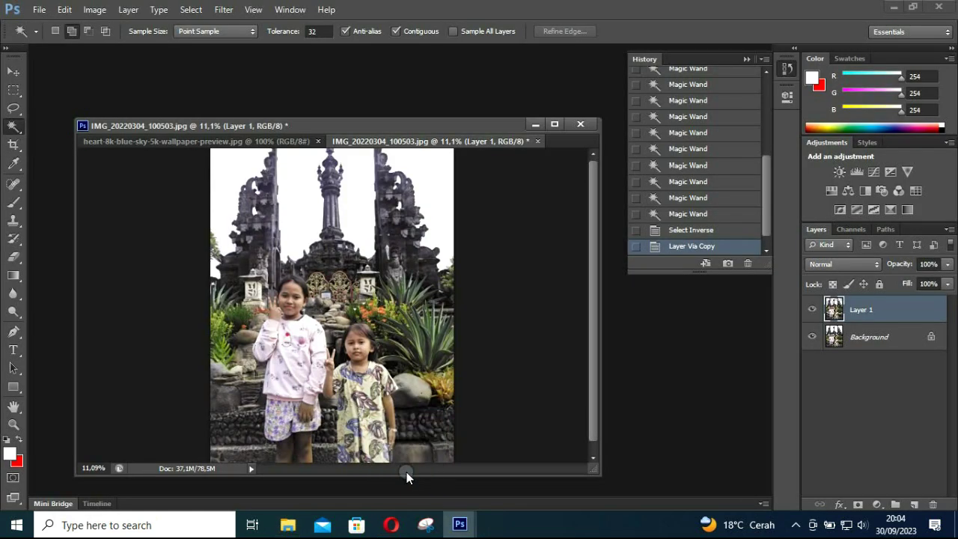
Step: Open the heart-cloud sky, move it into the temple photo as Layer 2, and scale it about 308%
{"action": "left_click_drag", "start_coordinate": [406, 472], "coordinate": [434, 88]}
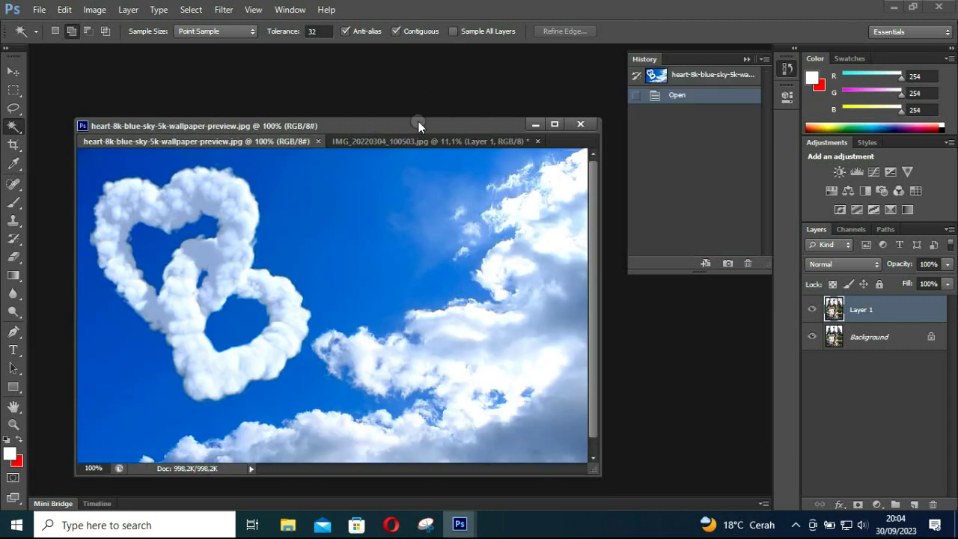
{"action": "left_click_drag", "start_coordinate": [386, 142], "coordinate": [426, 165]}
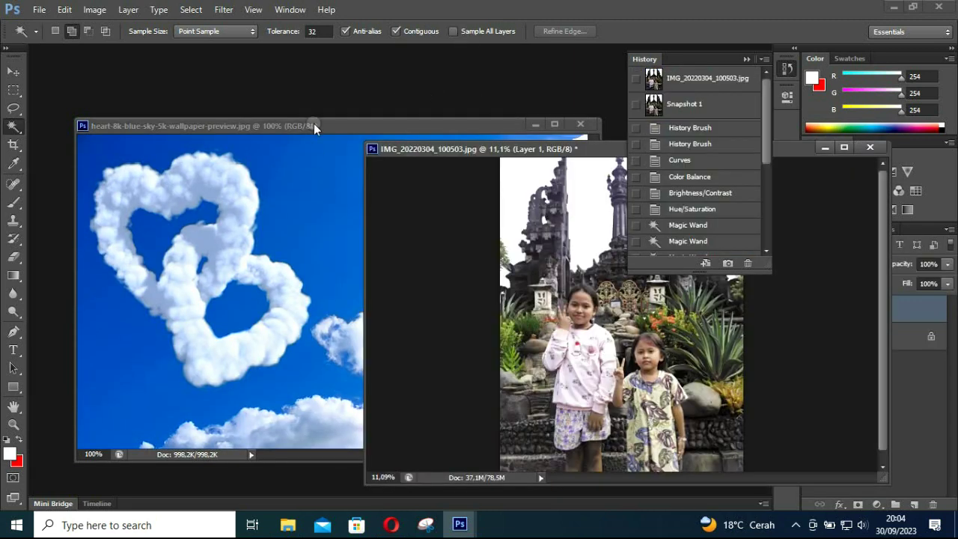
{"action": "left_click_drag", "start_coordinate": [437, 126], "coordinate": [294, 110]}
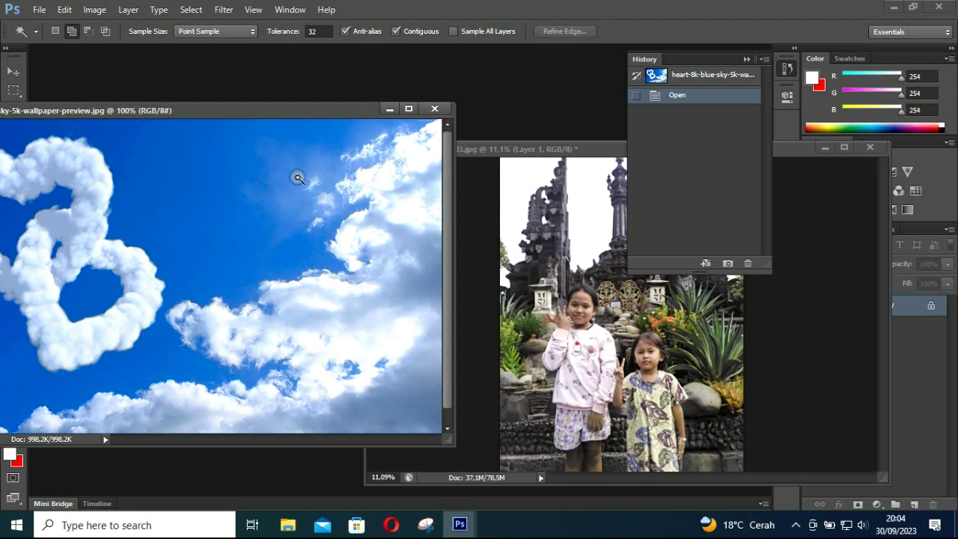
{"action": "key", "text": "v"}
{"action": "left_click", "coordinate": [523, 188]}
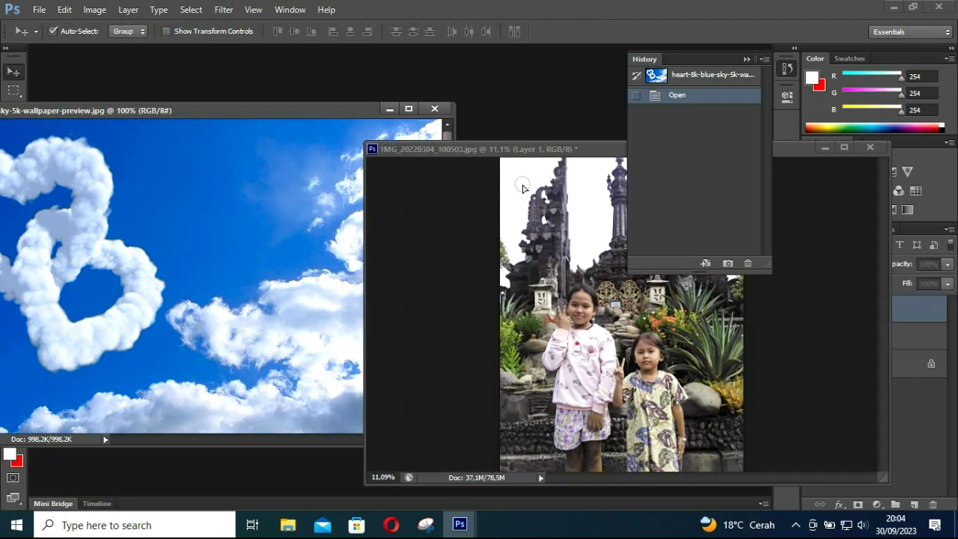
{"action": "left_click_drag", "start_coordinate": [548, 155], "coordinate": [291, 112]}
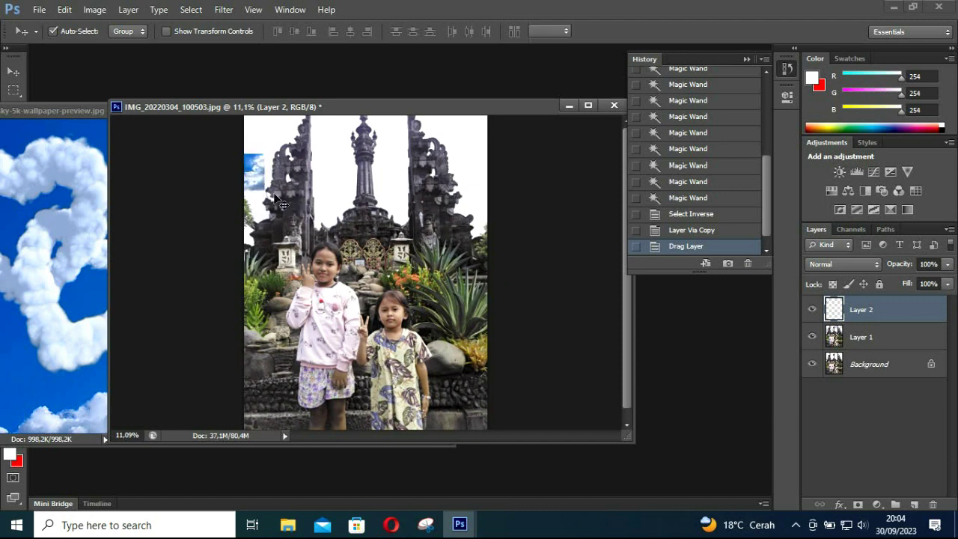
{"action": "key", "text": "ctrl+t"}
{"action": "left_click_drag", "start_coordinate": [266, 190], "coordinate": [393, 251]}
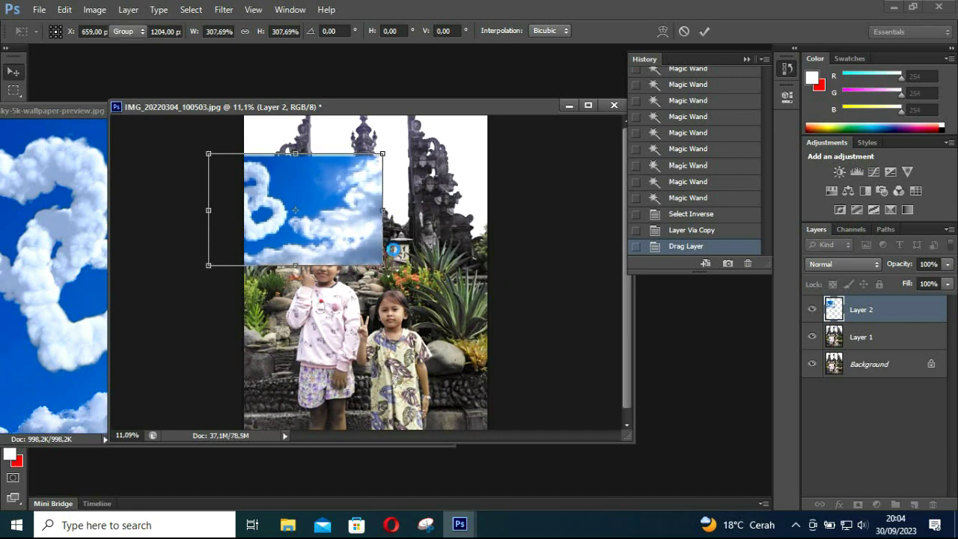
Step: Confirm the scaled sky, place Layer 2 below Layer 1, and raise it behind the towers
{"action": "key", "text": "Return"}
{"action": "left_click_drag", "start_coordinate": [858, 309], "coordinate": [861, 349]}
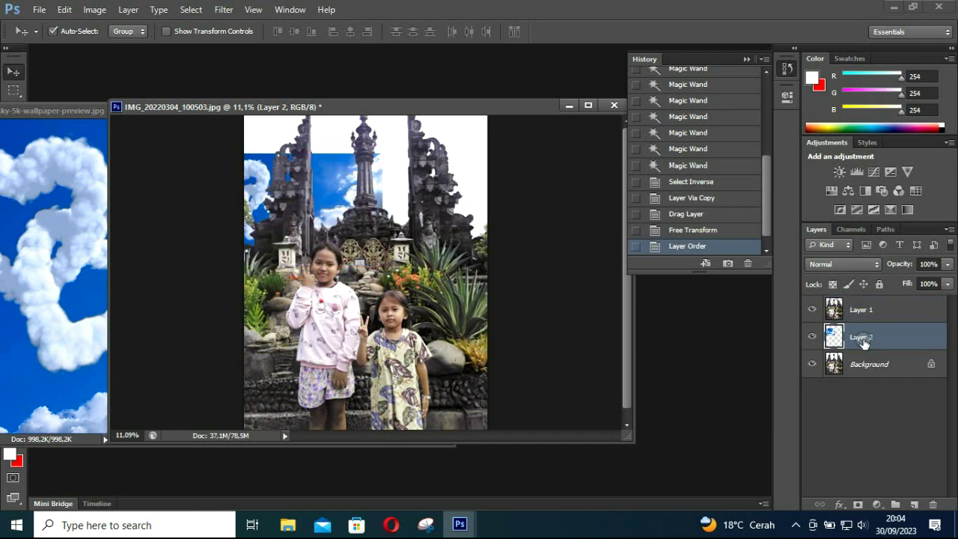
{"action": "left_click_drag", "start_coordinate": [361, 207], "coordinate": [366, 184]}
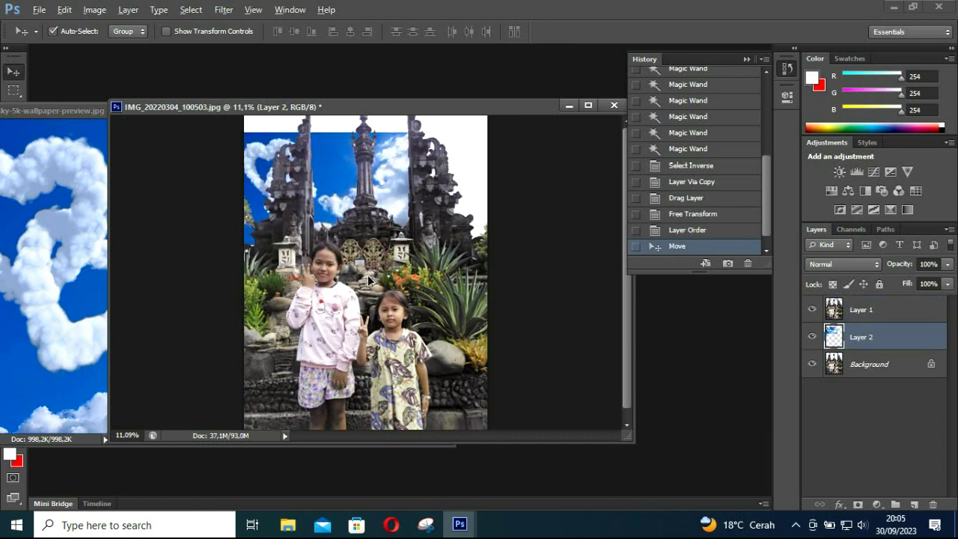
{"action": "scroll", "coordinate": [369, 280], "scroll_direction": "down", "scroll_amount": 1}
Step: Free-transform the heart-cloud sky larger and raise it to cover the photo's top edge
{"action": "key", "text": "ctrl+t"}
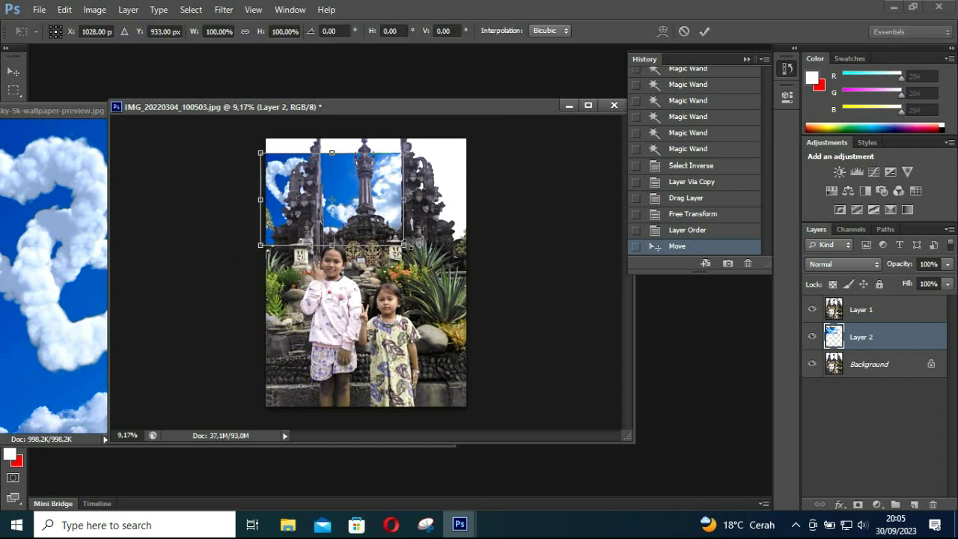
{"action": "left_click_drag", "start_coordinate": [409, 247], "coordinate": [461, 283]}
{"action": "left_click_drag", "start_coordinate": [390, 203], "coordinate": [396, 190]}
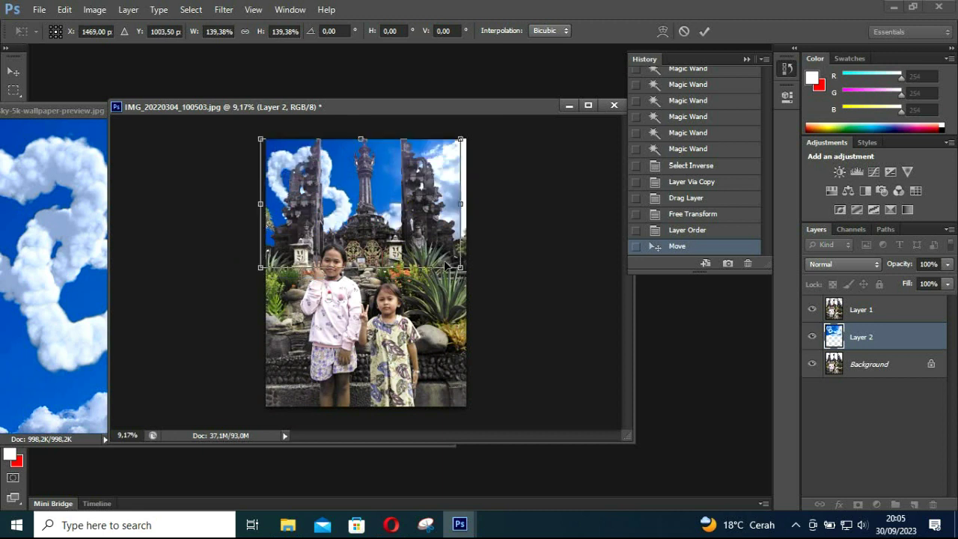
{"action": "left_click_drag", "start_coordinate": [446, 266], "coordinate": [458, 274]}
{"action": "left_click", "coordinate": [387, 187]}
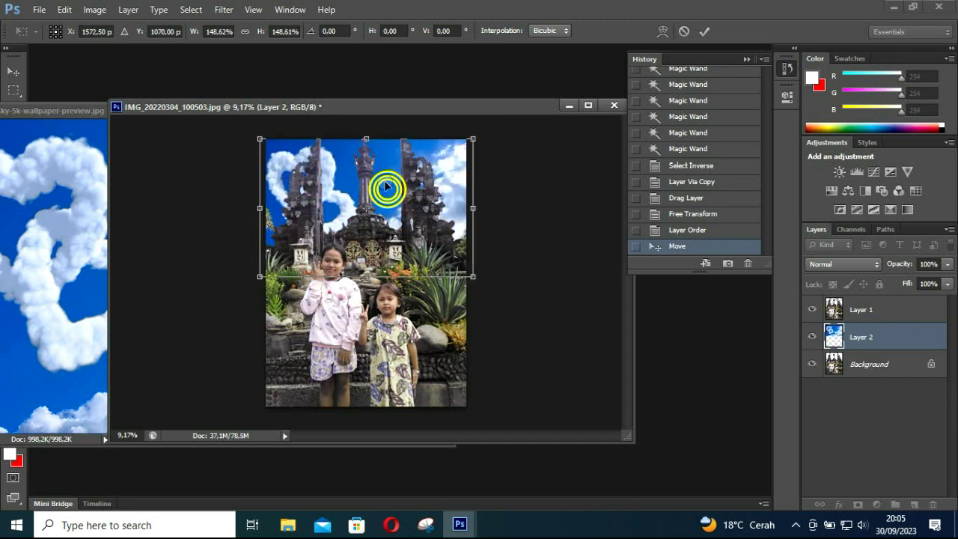
{"action": "left_click_drag", "start_coordinate": [387, 187], "coordinate": [385, 171]}
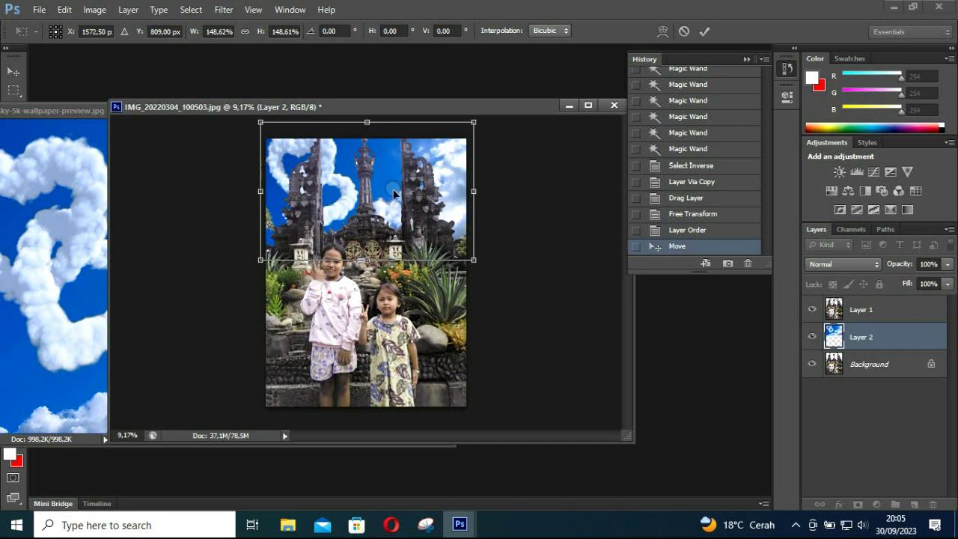
Step: Fine-tune the sky's scale and position to span the photo's width and right edge, then commit
{"action": "left_click_drag", "start_coordinate": [474, 260], "coordinate": [446, 241]}
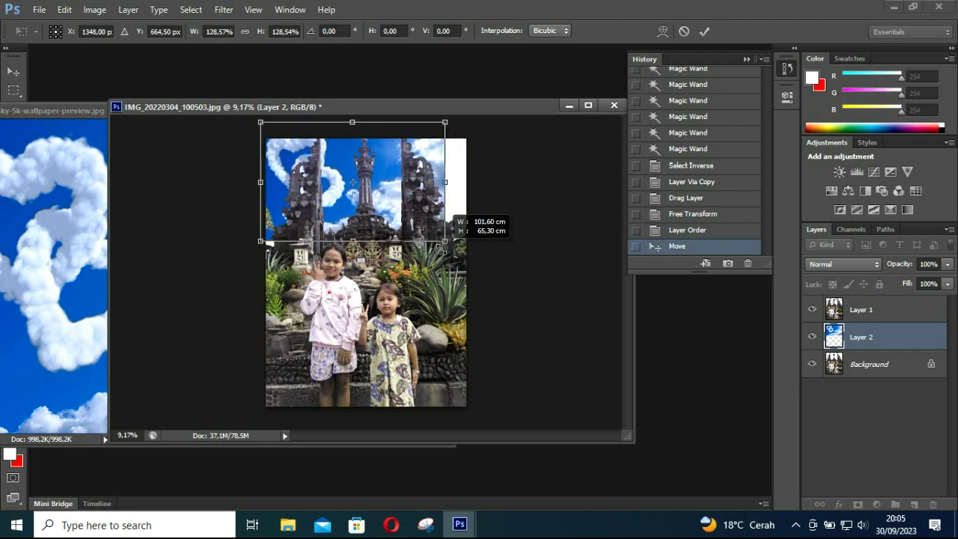
{"action": "left_click_drag", "start_coordinate": [392, 199], "coordinate": [460, 237]}
{"action": "left_click_drag", "start_coordinate": [399, 197], "coordinate": [412, 202]}
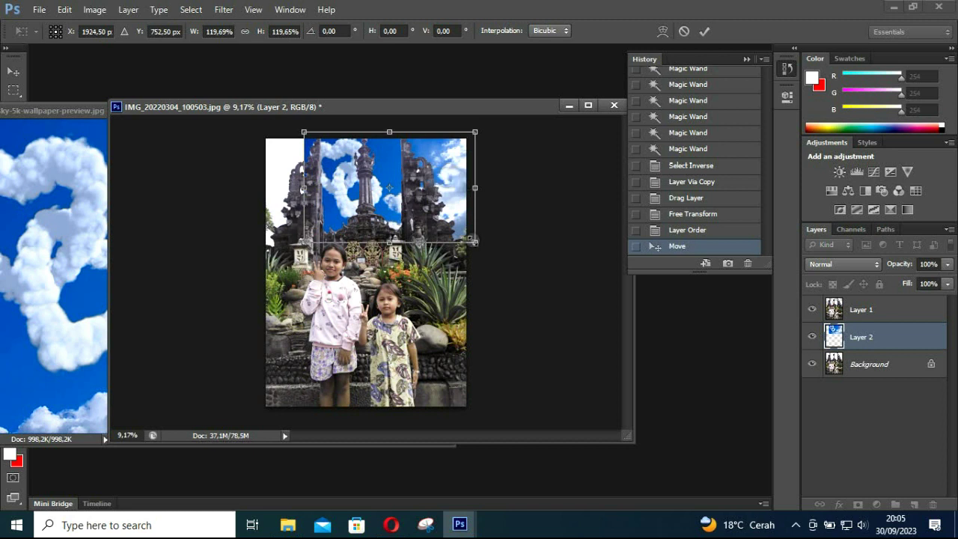
{"action": "left_click_drag", "start_coordinate": [475, 241], "coordinate": [448, 227]}
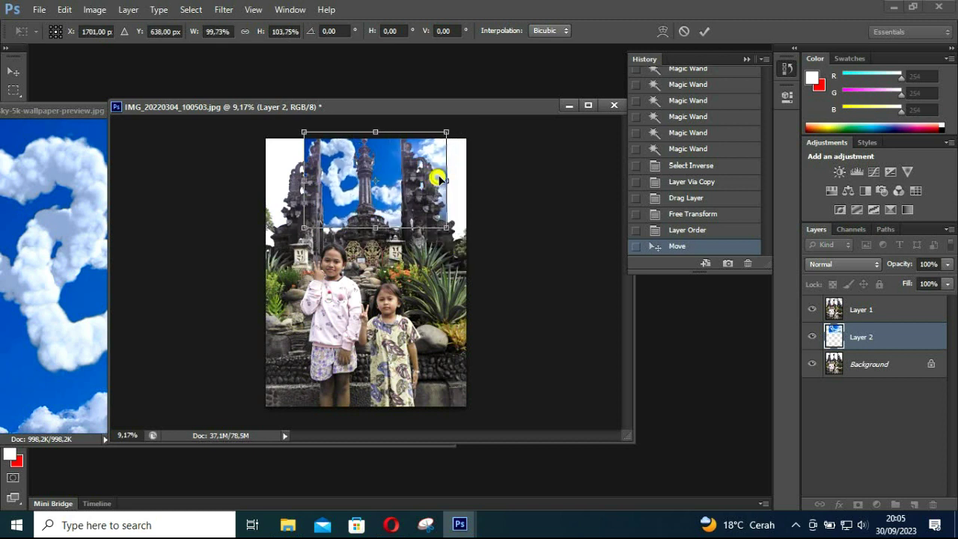
{"action": "mouse_move", "coordinate": [434, 180]}
{"action": "left_mouse_down"}
{"action": "mouse_move", "coordinate": [453, 180]}
{"action": "mouse_move", "coordinate": [441, 186]}
{"action": "left_mouse_up"}
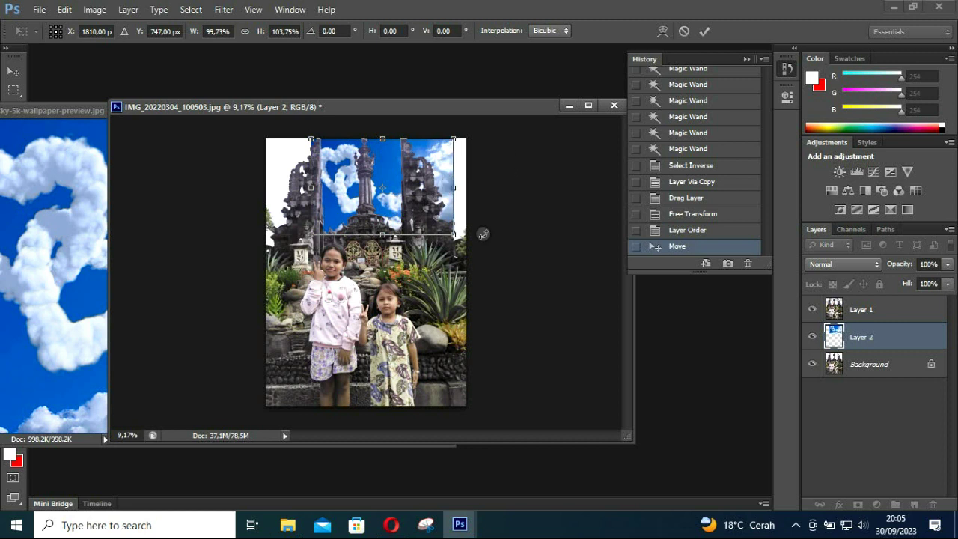
{"action": "left_click_drag", "start_coordinate": [457, 237], "coordinate": [466, 238]}
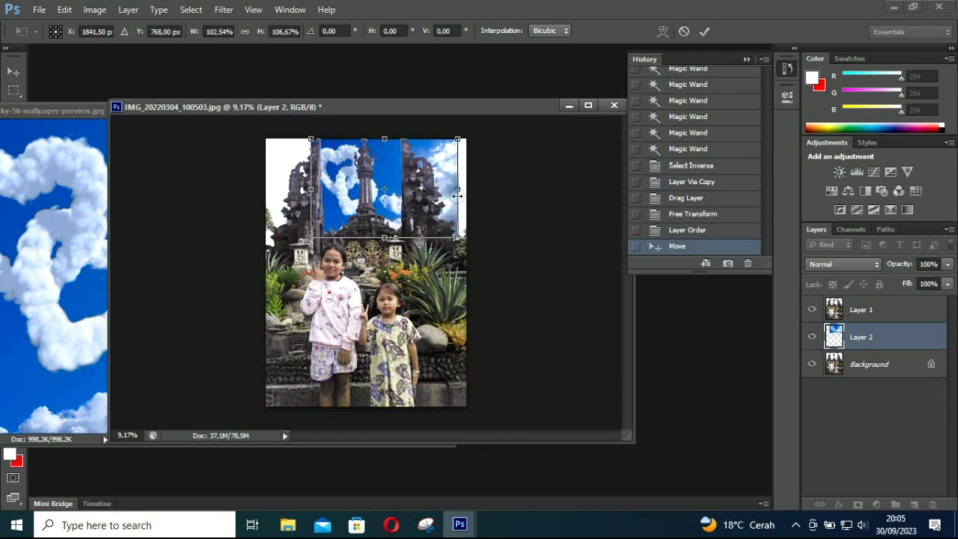
{"action": "left_click_drag", "start_coordinate": [465, 188], "coordinate": [467, 191]}
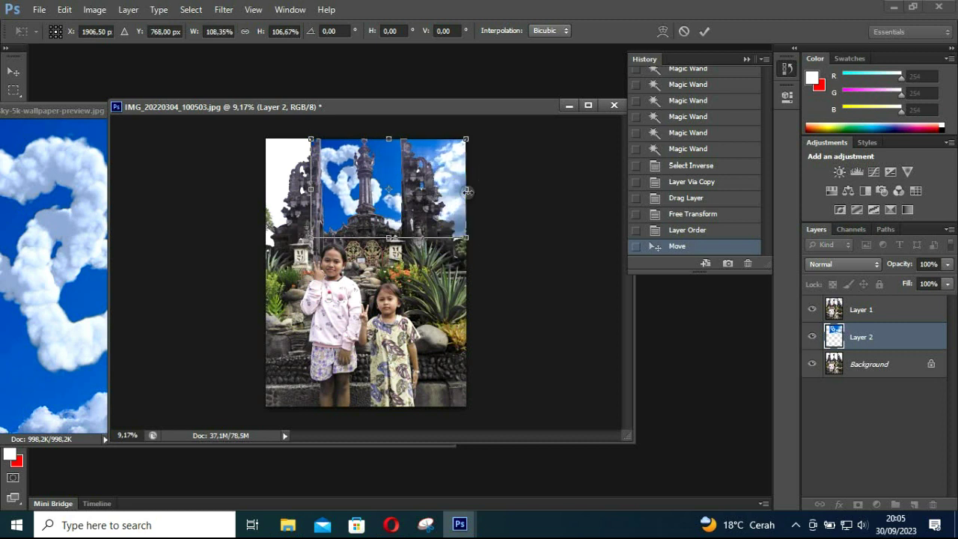
{"action": "key", "text": "Return"}
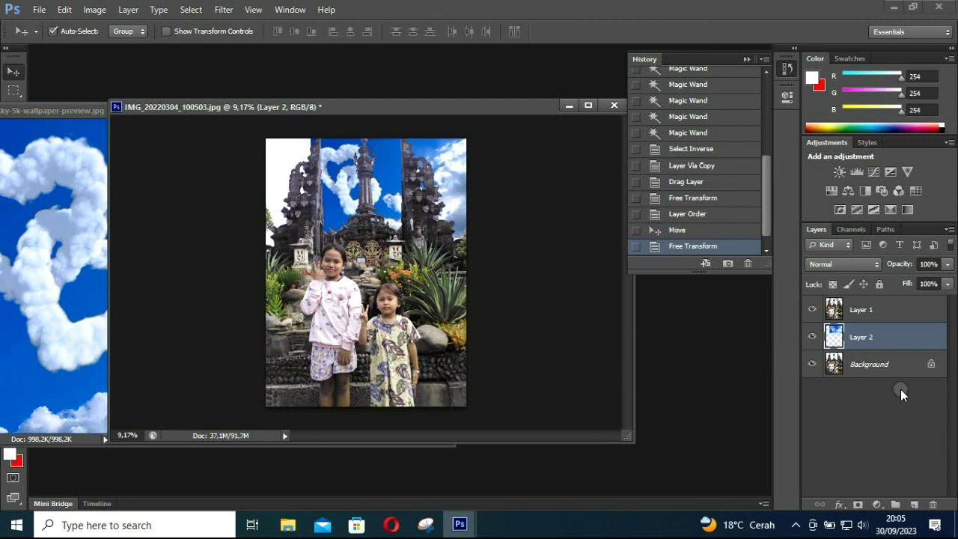
Step: Fill the Background layer with sky blue #0158c1 sampled from the photo's sky
{"action": "left_click", "coordinate": [872, 365]}
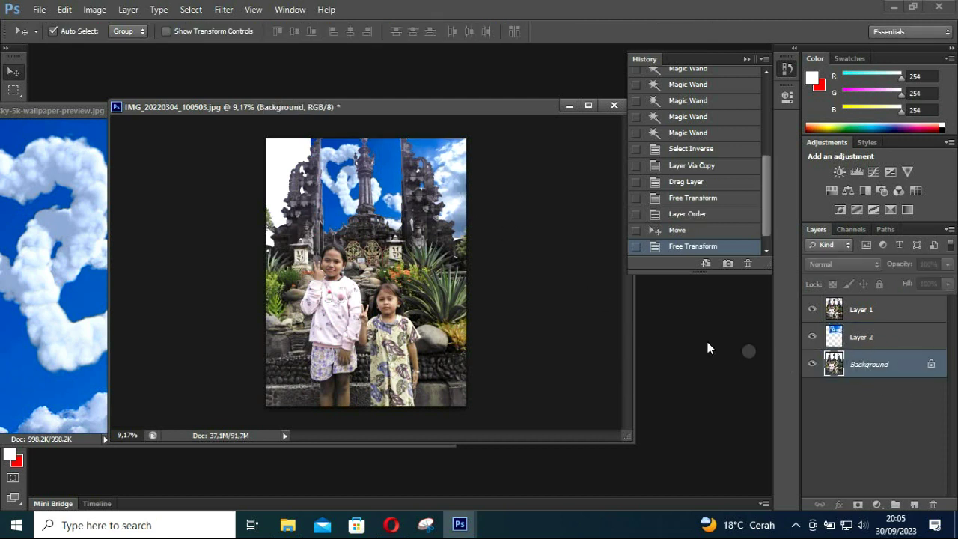
{"action": "left_click", "coordinate": [75, 12]}
{"action": "left_click", "coordinate": [114, 194]}
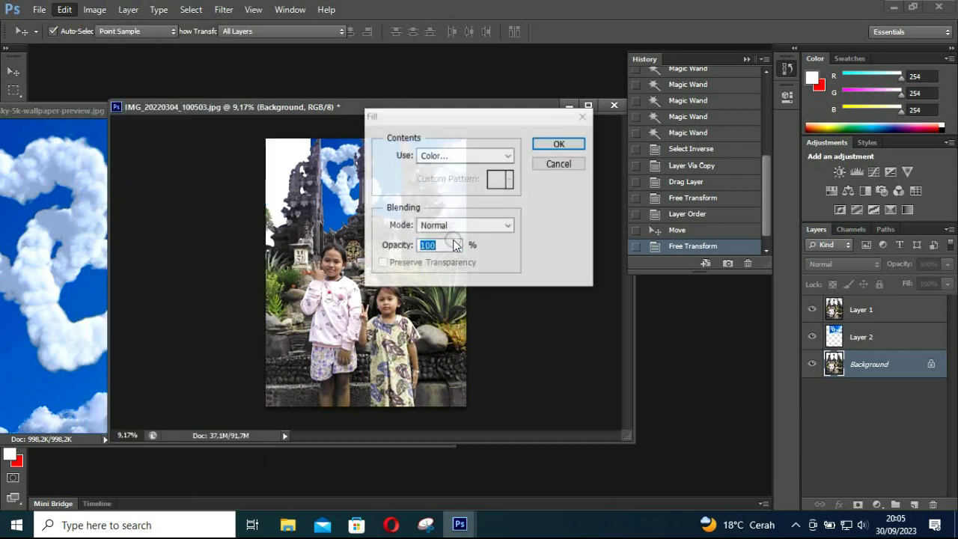
{"action": "left_click", "coordinate": [449, 156]}
{"action": "left_click", "coordinate": [443, 193]}
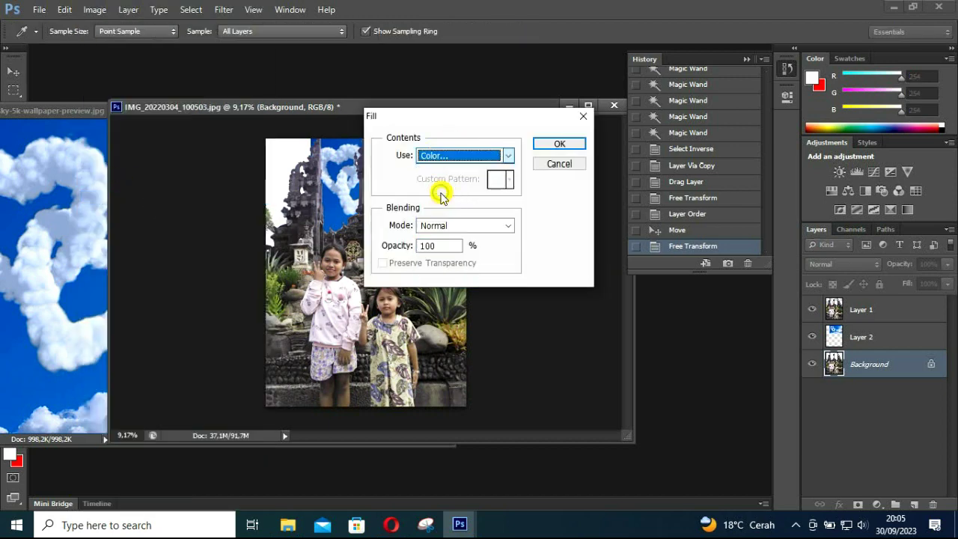
{"action": "left_click_drag", "start_coordinate": [460, 96], "coordinate": [655, 97]}
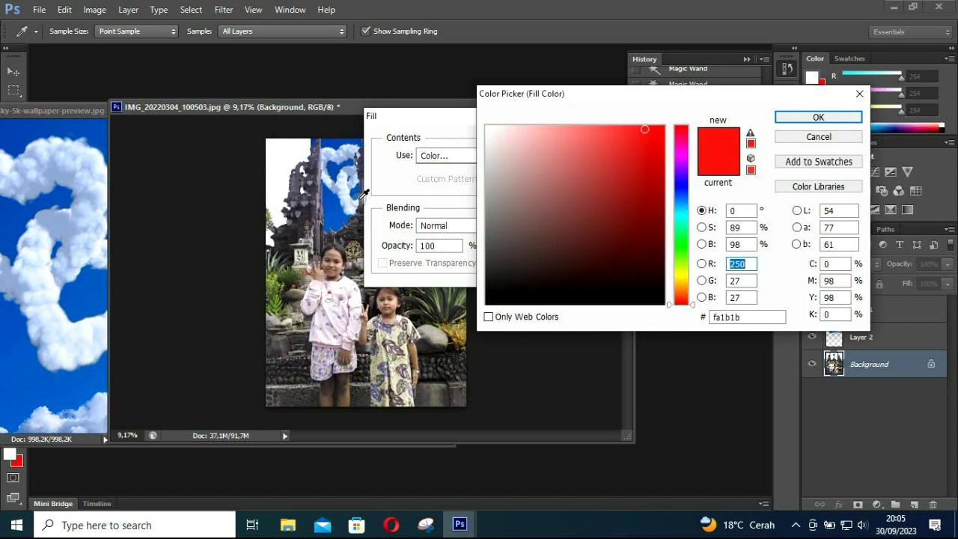
{"action": "left_click", "coordinate": [332, 202]}
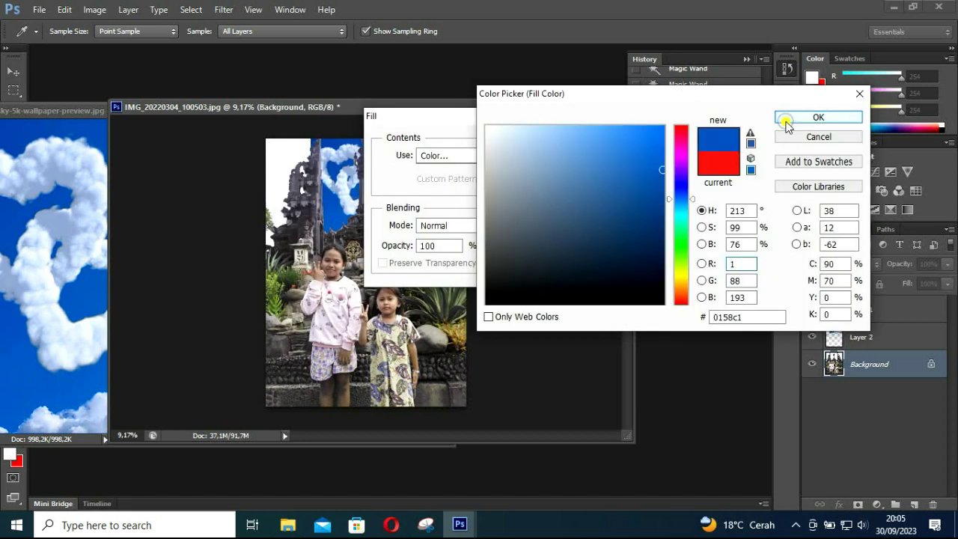
{"action": "left_click", "coordinate": [819, 118]}
{"action": "left_click", "coordinate": [559, 143]}
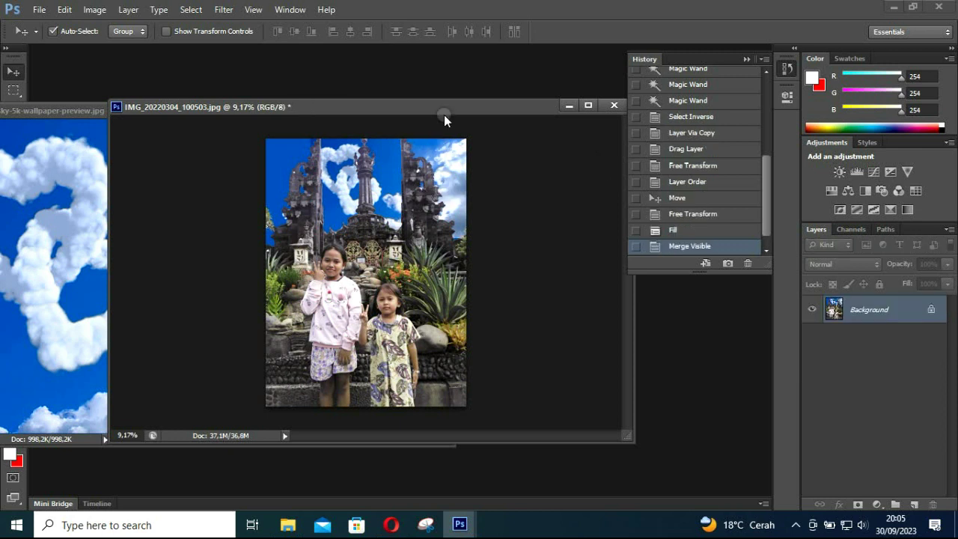
Step: Zoom in and maximize the photo's window, then float the History panel out of its dock
{"action": "left_click_drag", "start_coordinate": [431, 109], "coordinate": [396, 99]}
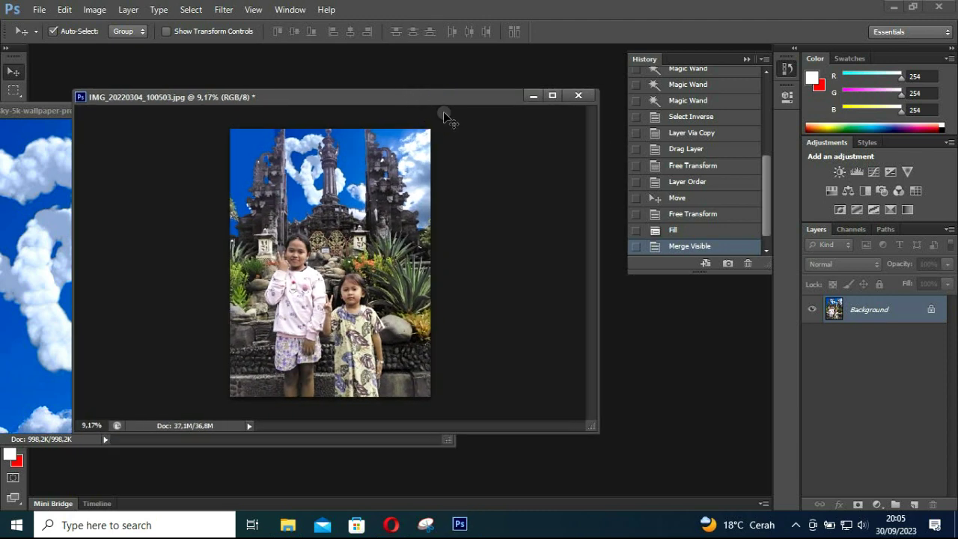
{"action": "scroll", "coordinate": [344, 242], "scroll_direction": "up", "scroll_amount": 1}
{"action": "scroll", "coordinate": [346, 244], "scroll_direction": "up", "scroll_amount": 1}
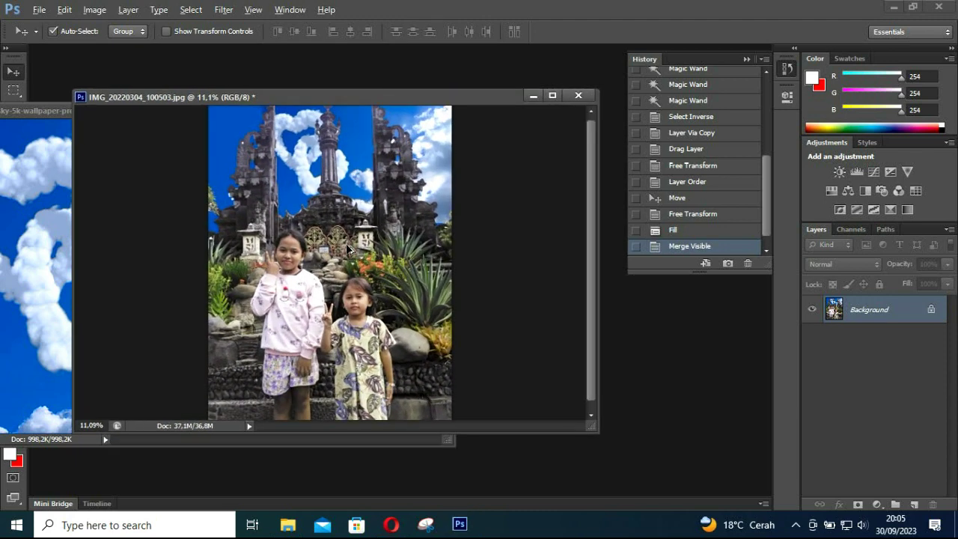
{"action": "scroll", "coordinate": [346, 244], "scroll_direction": "up", "scroll_amount": 2}
{"action": "left_click", "coordinate": [552, 97]}
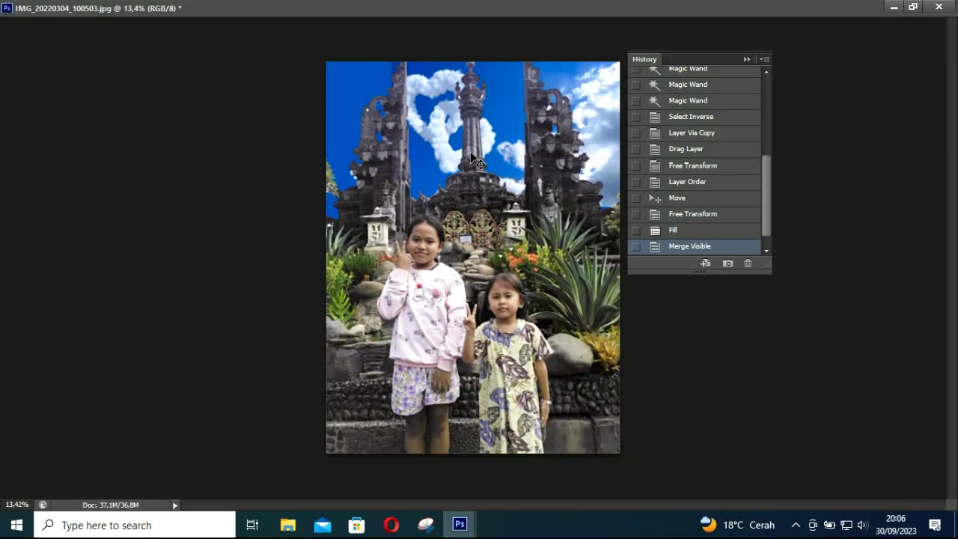
{"action": "scroll", "coordinate": [470, 151], "scroll_direction": "up", "scroll_amount": 1}
{"action": "scroll", "coordinate": [512, 132], "scroll_direction": "up", "scroll_amount": 1}
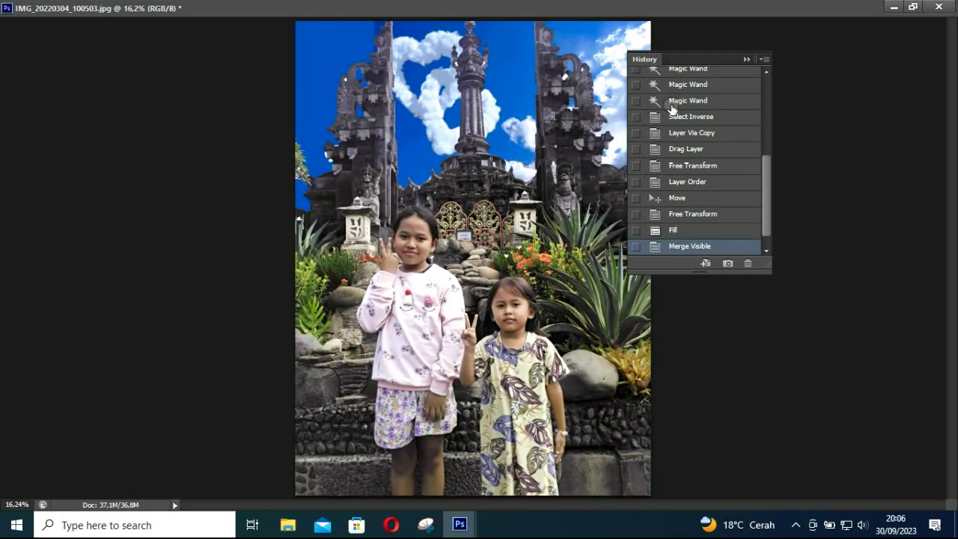
{"action": "left_click_drag", "start_coordinate": [693, 59], "coordinate": [775, 69]}
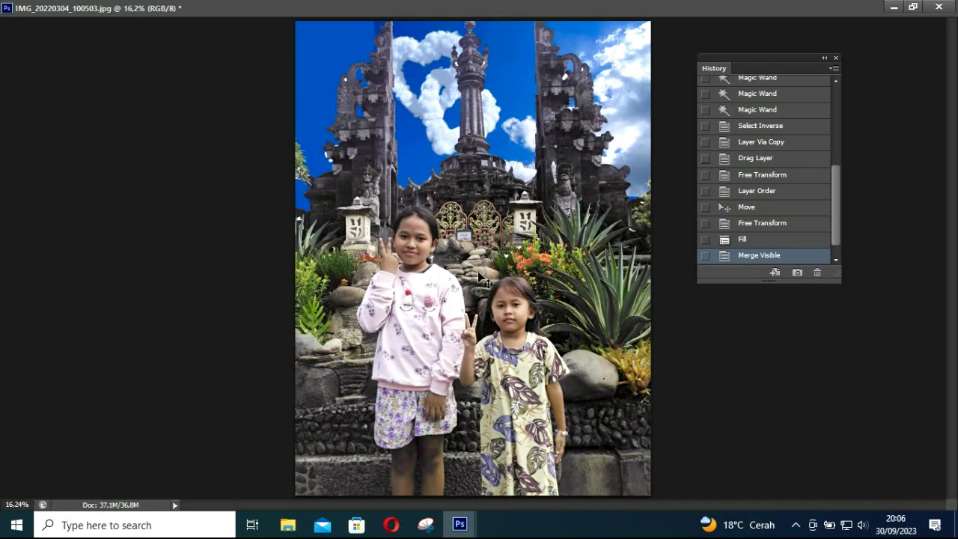
Step: Save the photo as IMG_20220304_100503.jpg in JPEG format to Downloads, accepting default JPEG options
{"action": "key", "text": "ctrl+shift+s"}
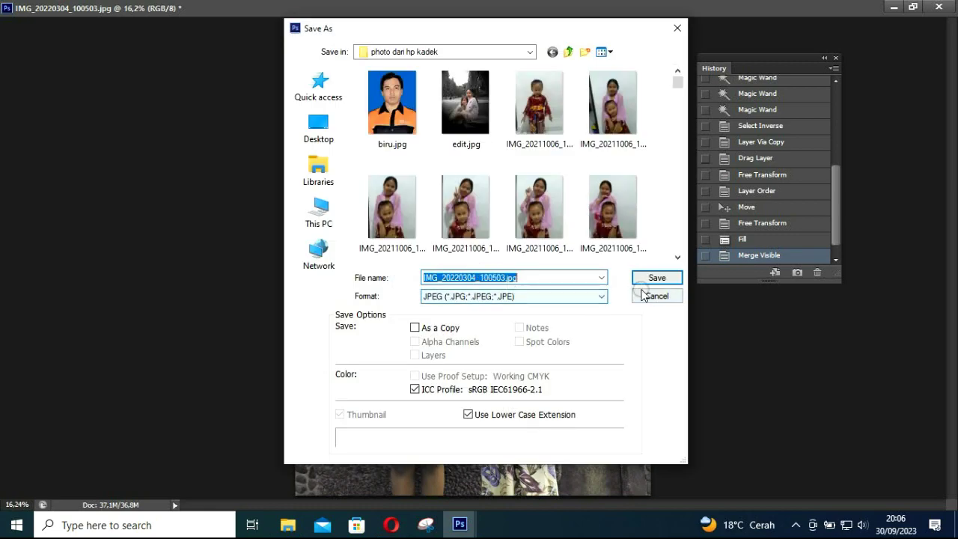
{"action": "left_click", "coordinate": [647, 295]}
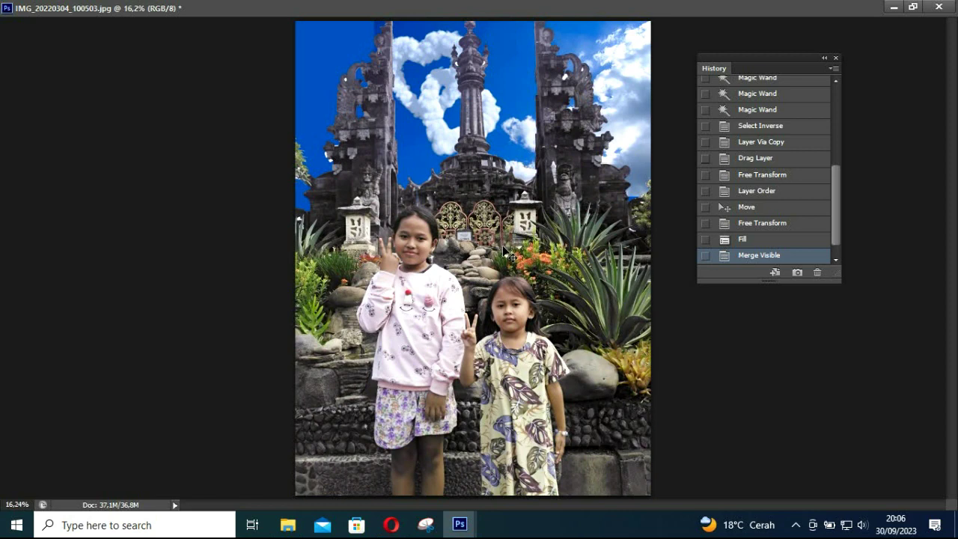
{"action": "key", "text": "ctrl+shift+s"}
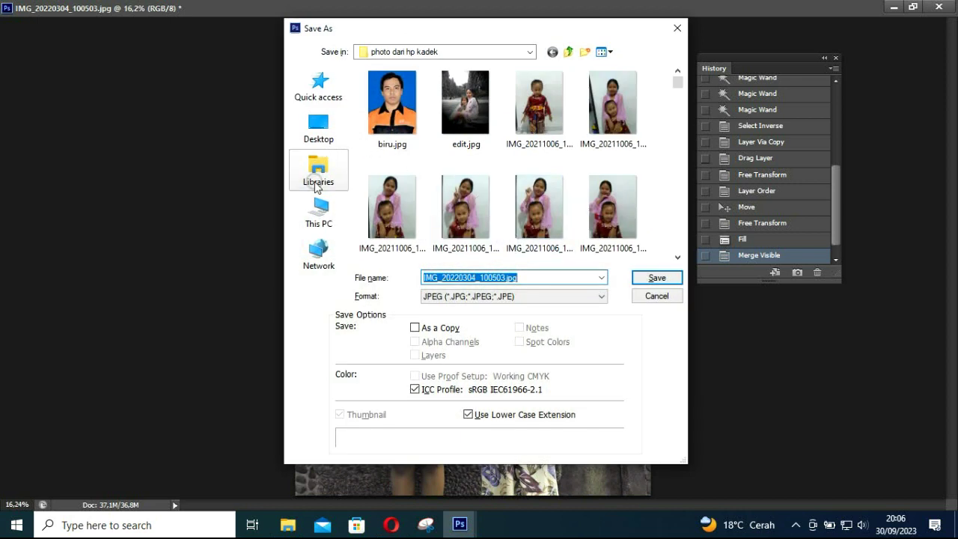
{"action": "left_click", "coordinate": [320, 224]}
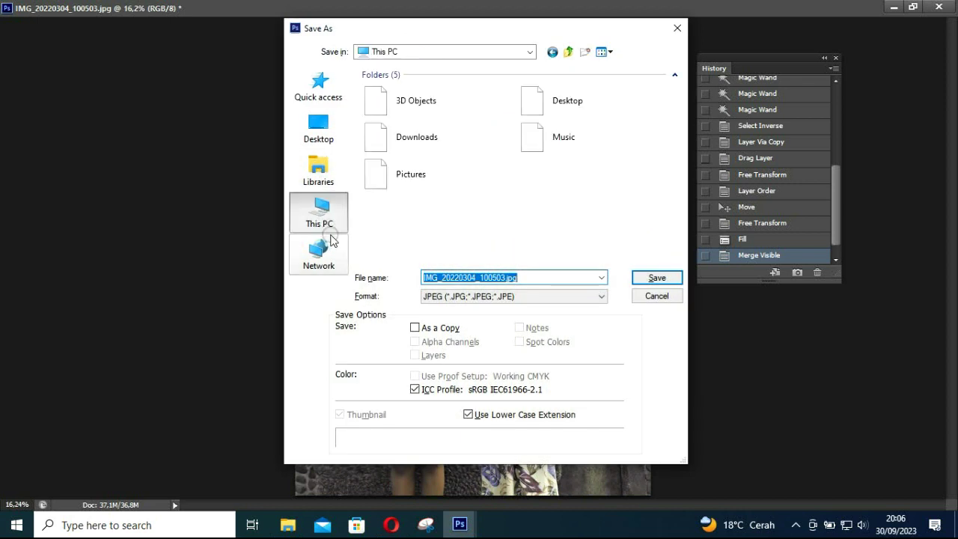
{"action": "double_click", "coordinate": [561, 143]}
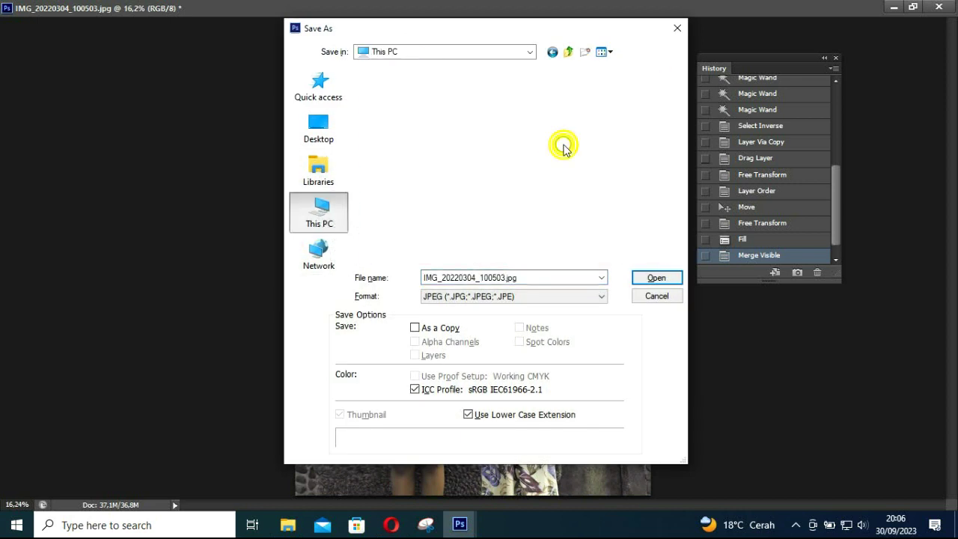
{"action": "left_click", "coordinate": [655, 279]}
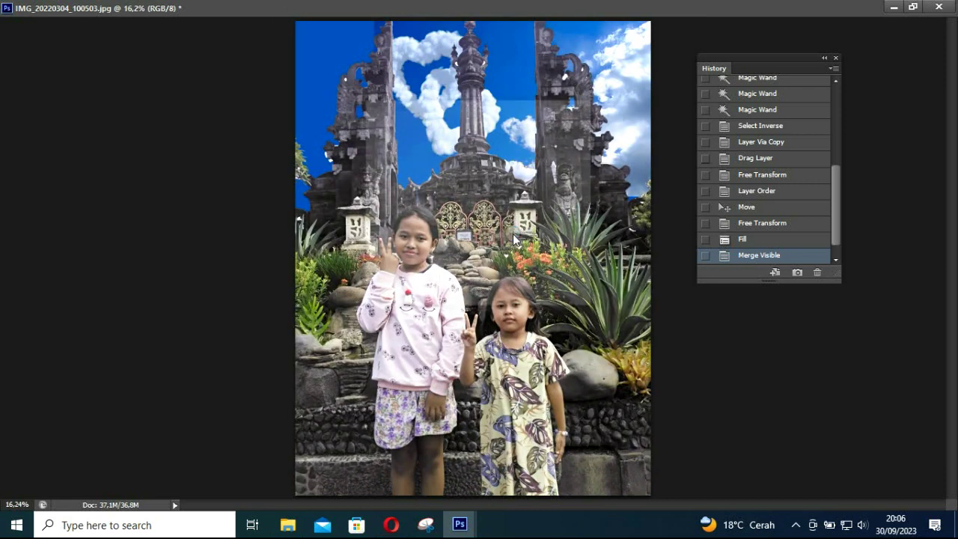
{"action": "left_click", "coordinate": [547, 130]}
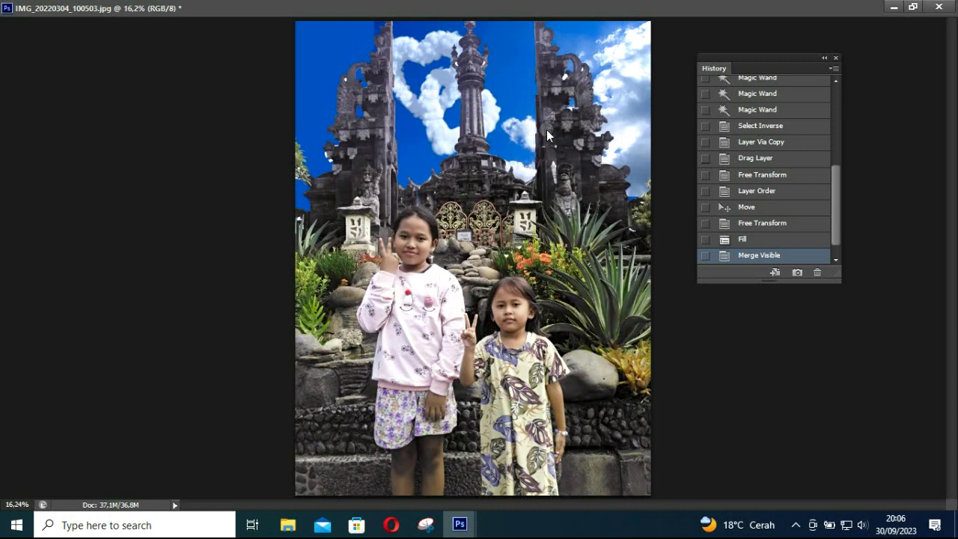